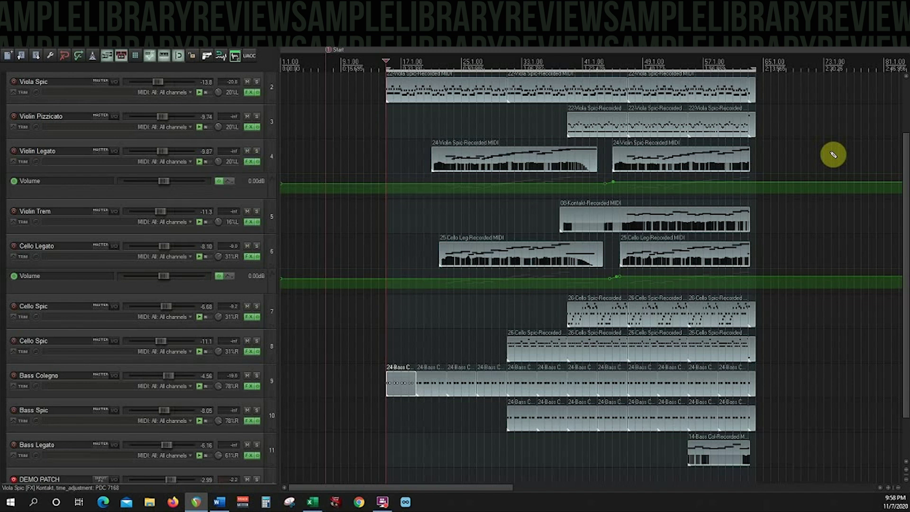
Play back the string arrangement from the edit cursor.
key("space")
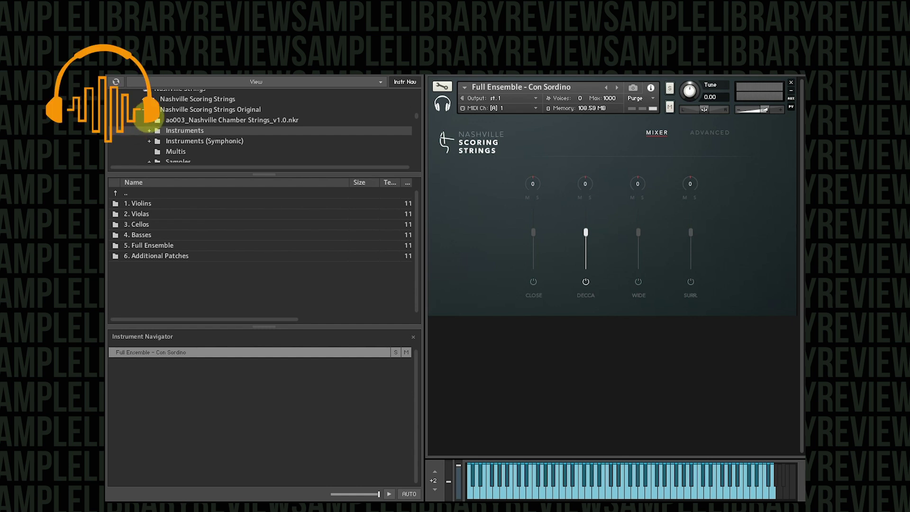
Compare the contents of the Nashville Scoring Strings and Nashville Scoring Strings Original library folders.
left_click(144, 110)
left_click(196, 99)
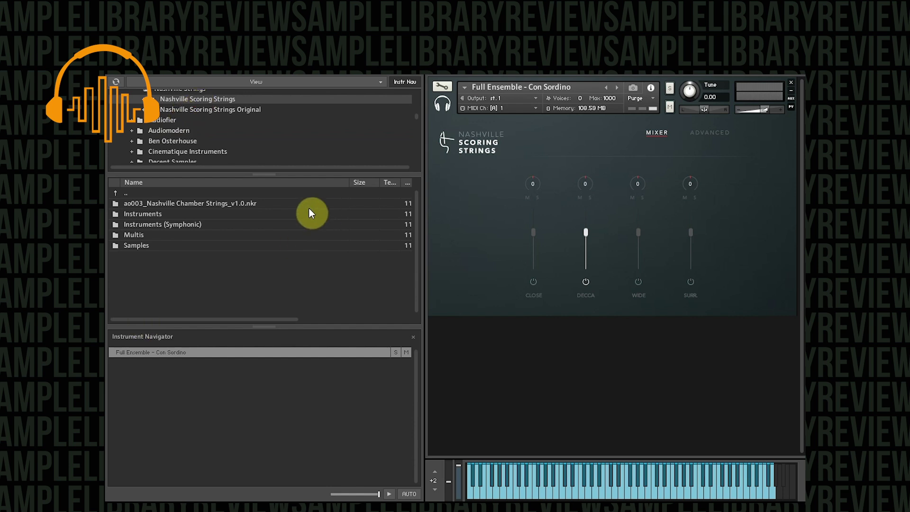
left_click(249, 110)
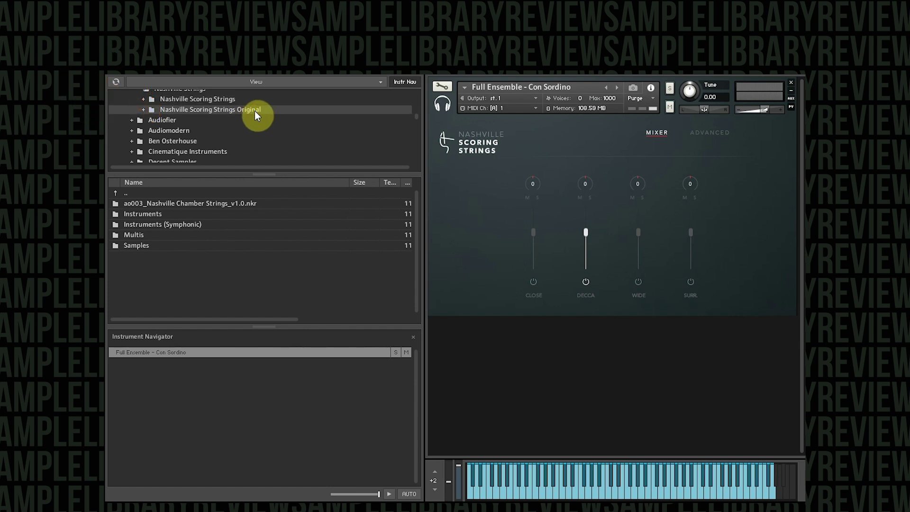
left_click(229, 100)
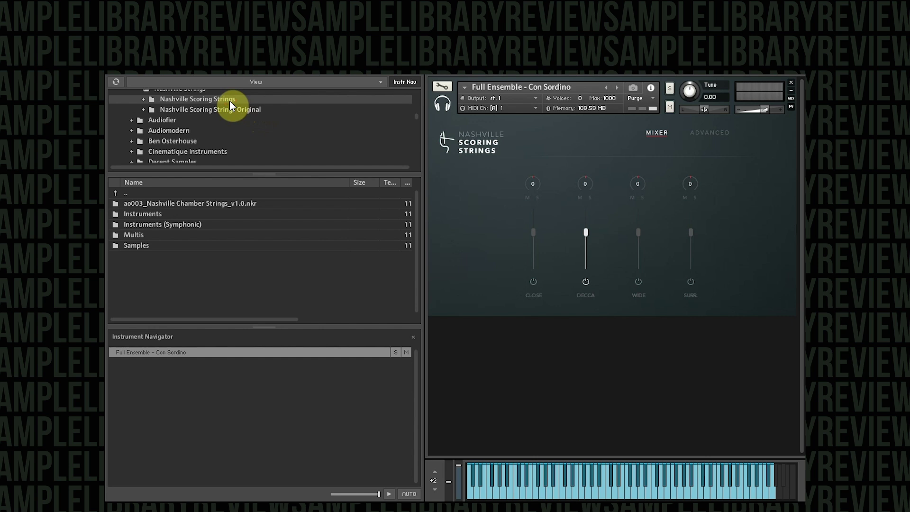
left_click(230, 109)
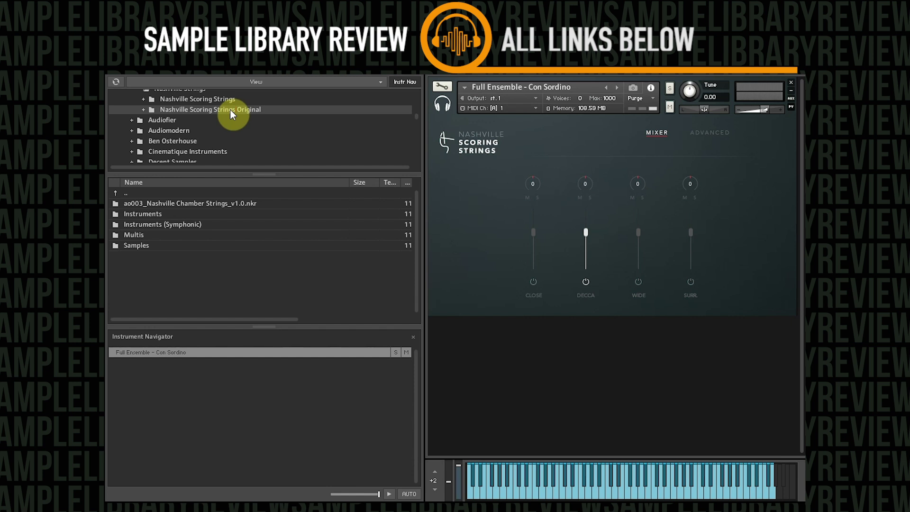
Load Full Ensemble - Col Legno.nki from the Full Ensemble instruments folder of Nashville Scoring Strings Original, replacing the current patch.
double_click(230, 110)
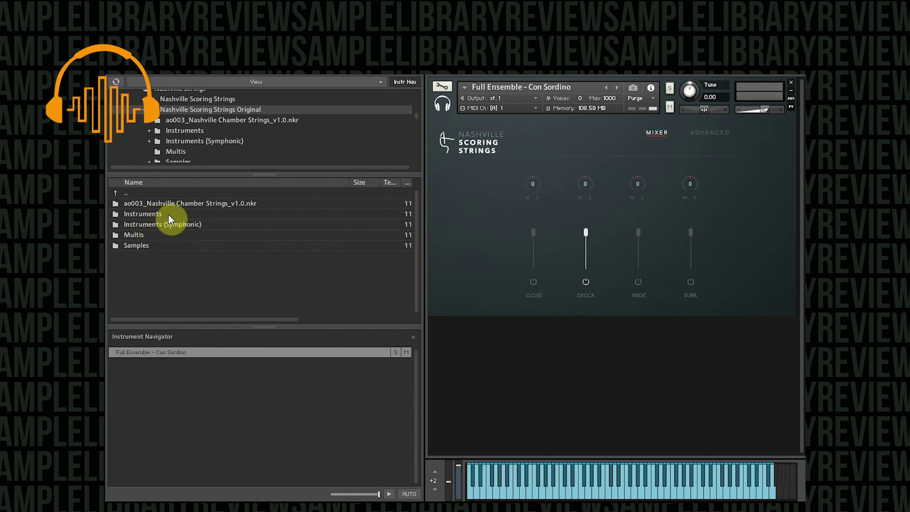
double_click(172, 214)
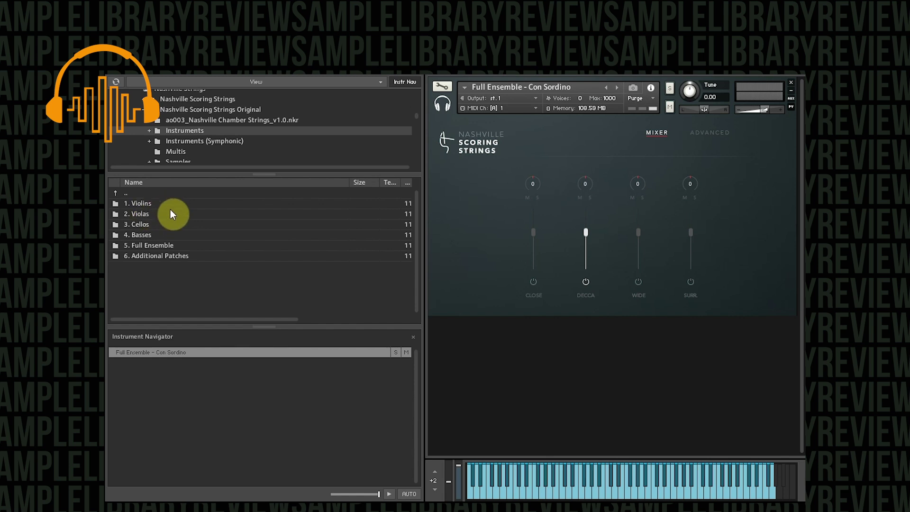
double_click(177, 246)
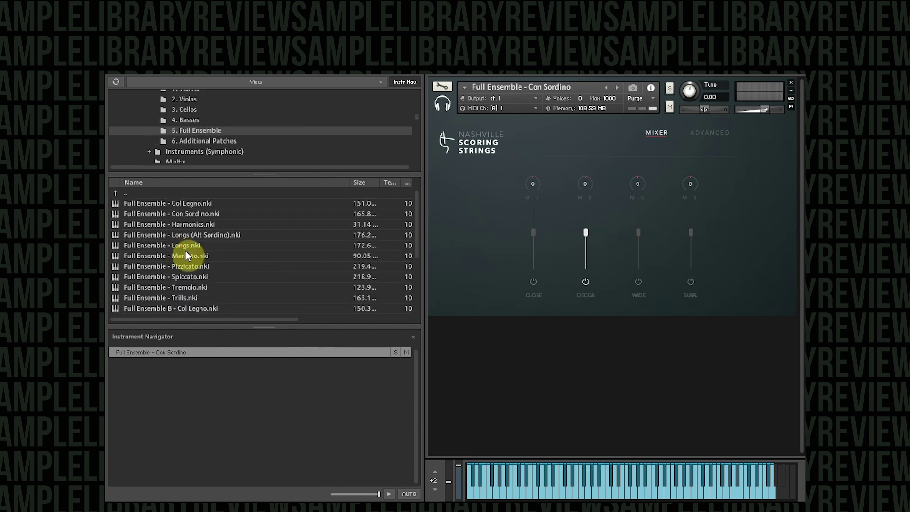
left_click_drag(187, 203, 524, 179)
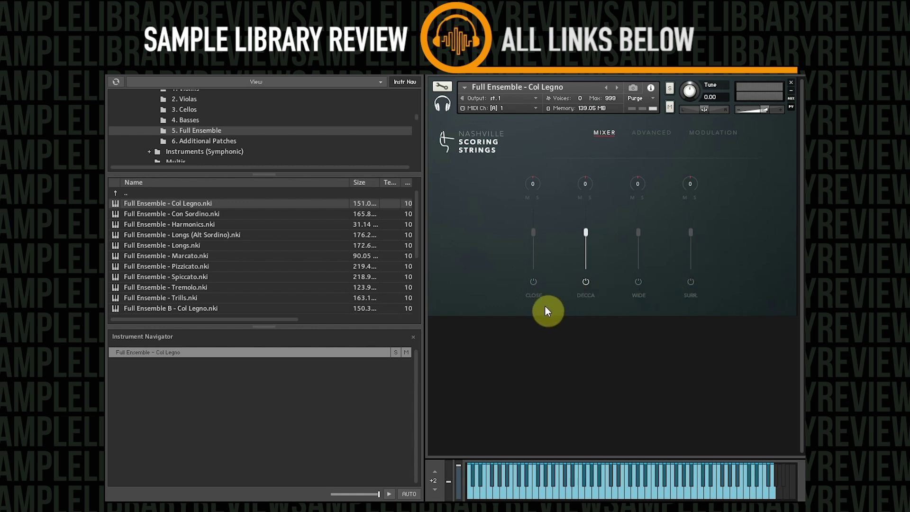
Review the Col Legno patch's Advanced and Modulation pages, then return to its Mixer page.
left_click(657, 136)
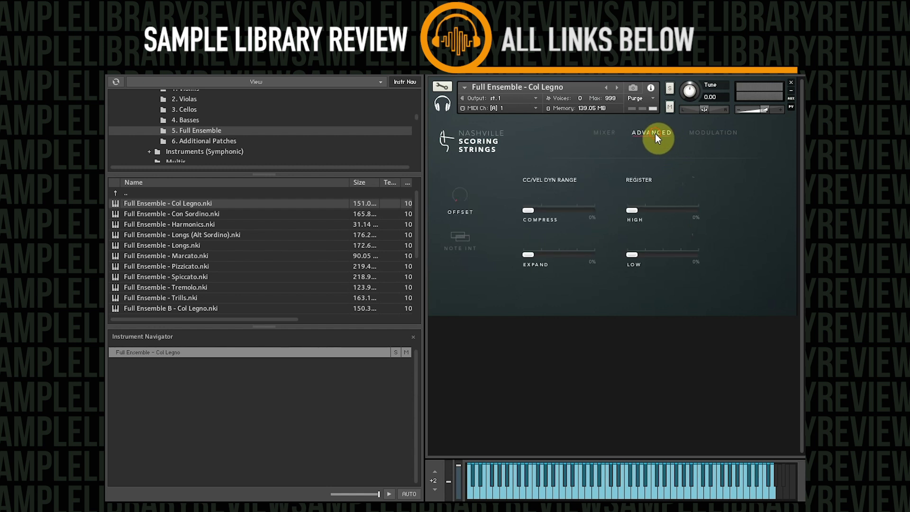
left_click(707, 135)
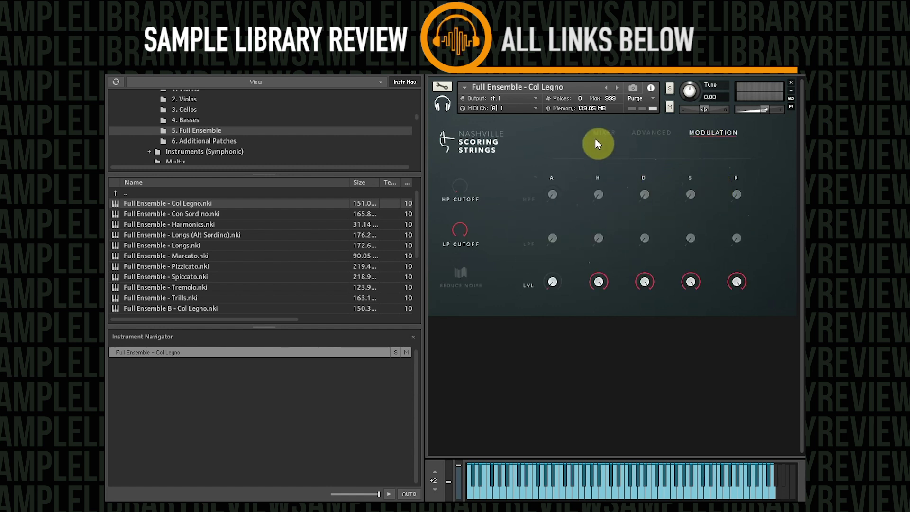
left_click(608, 140)
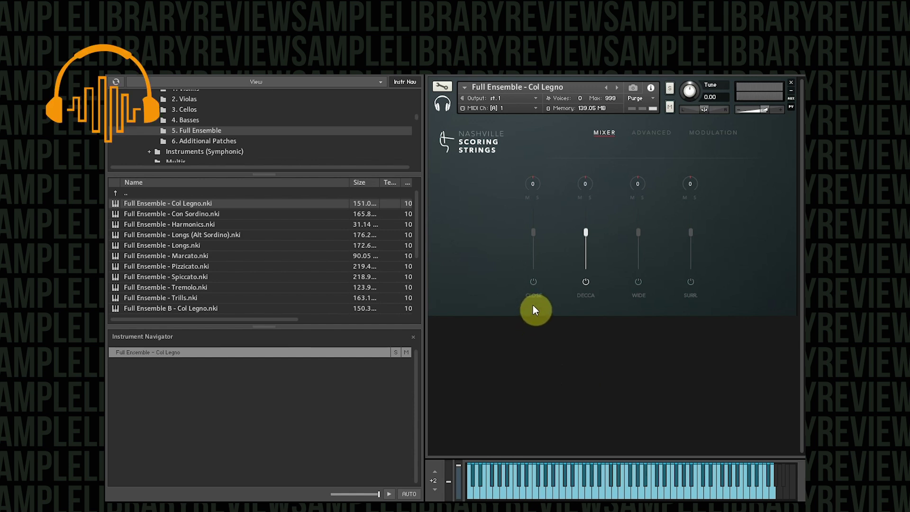
Enable the Close, Wide and Surr. microphones of the Col Legno patch and raise their levels slightly.
left_click(535, 283)
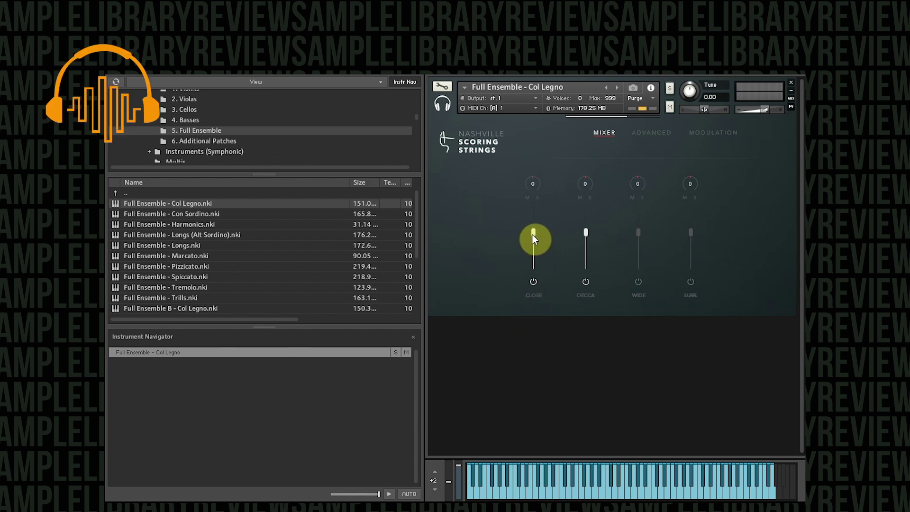
left_click_drag(533, 233, 534, 224)
left_click(638, 283)
left_click_drag(638, 234, 641, 219)
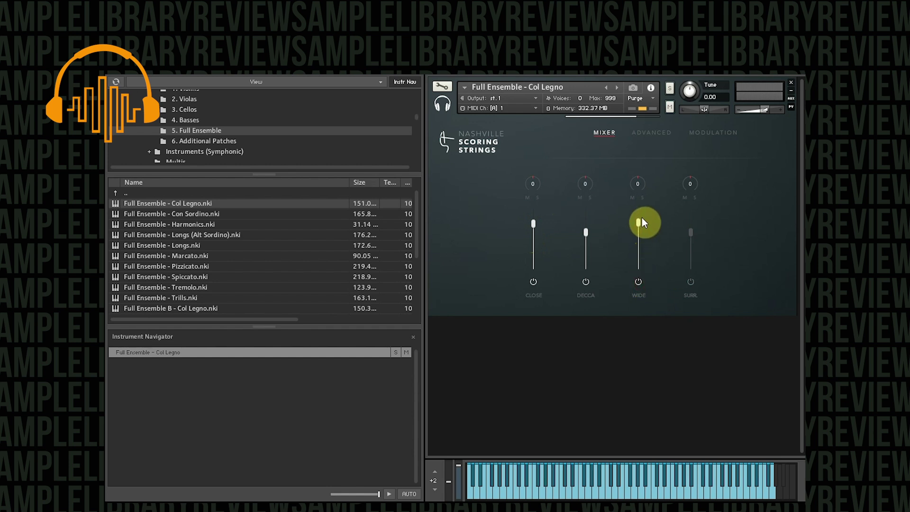
left_click(690, 282)
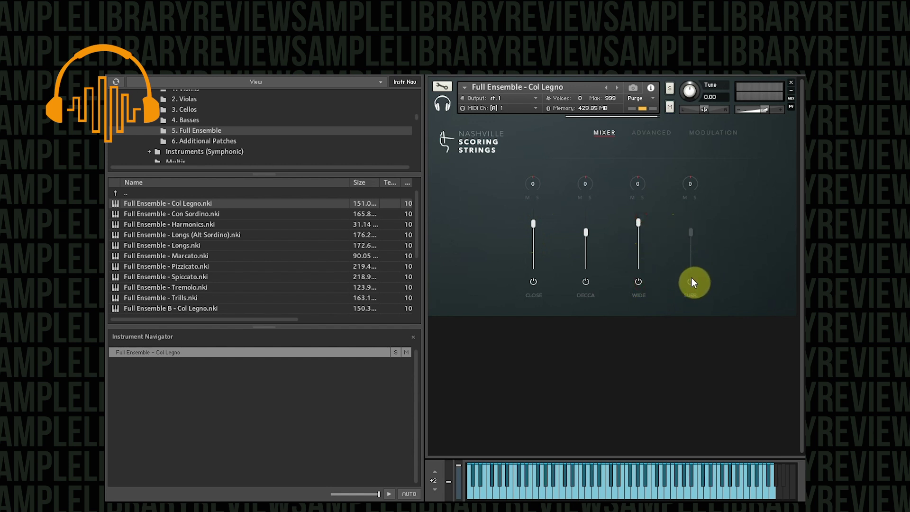
left_click_drag(690, 232, 691, 214)
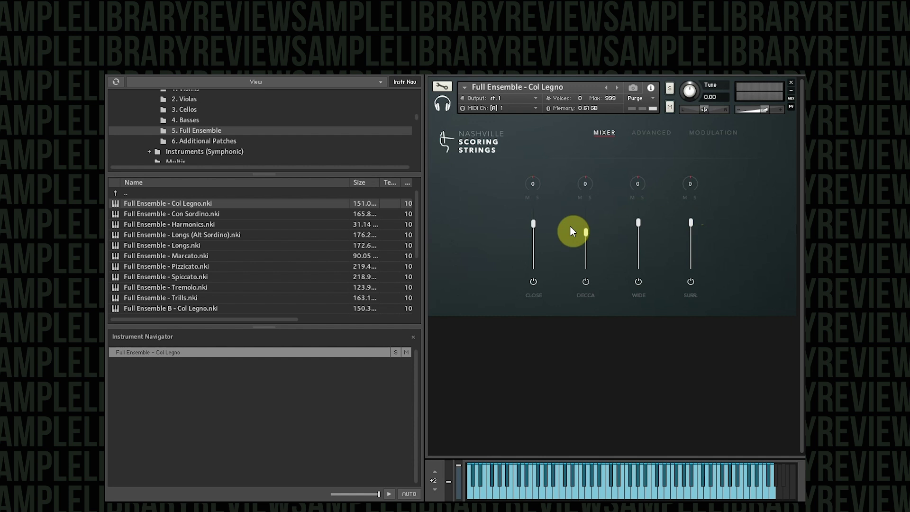
Load the Full Ensemble - Con Sordino patch and switch its active microphone from Decca to Close.
left_click(616, 87)
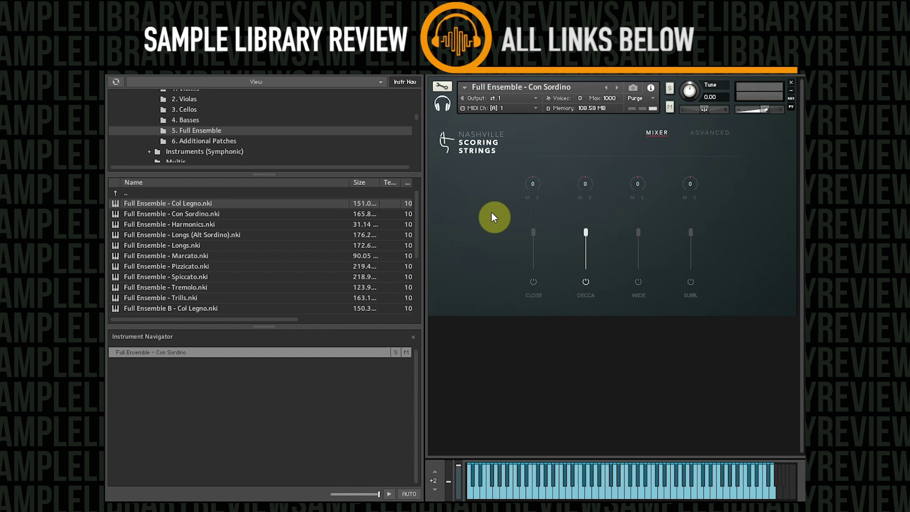
left_click(531, 283)
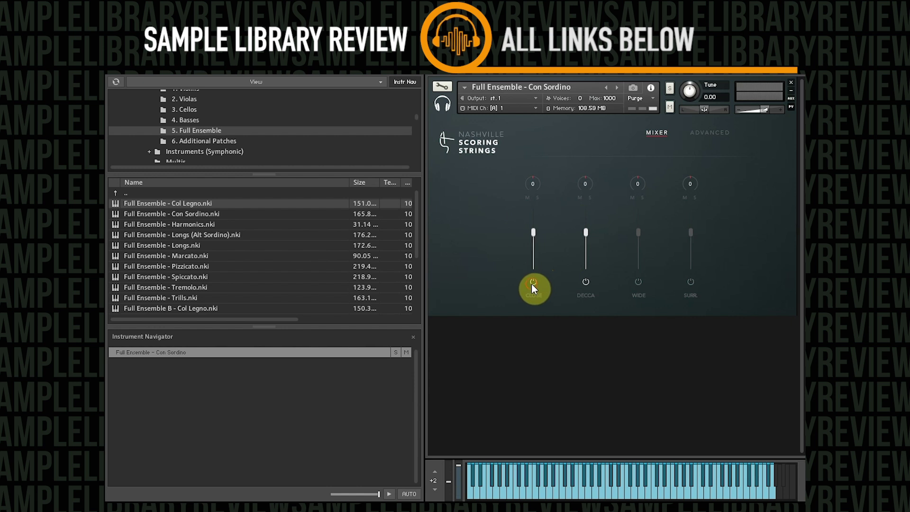
left_click(587, 283)
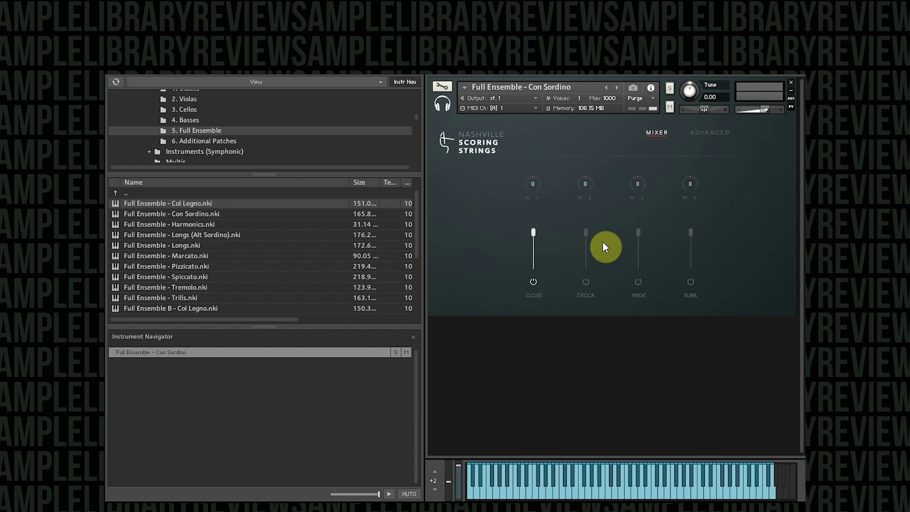
Load the Full Ensemble - Harmonics patch and leave only its Wide microphone enabled.
left_click(617, 88)
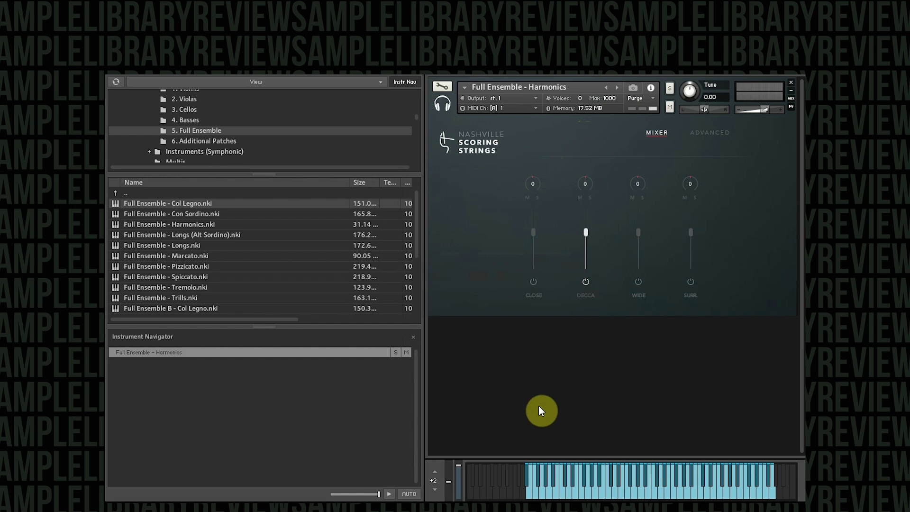
left_click(534, 283)
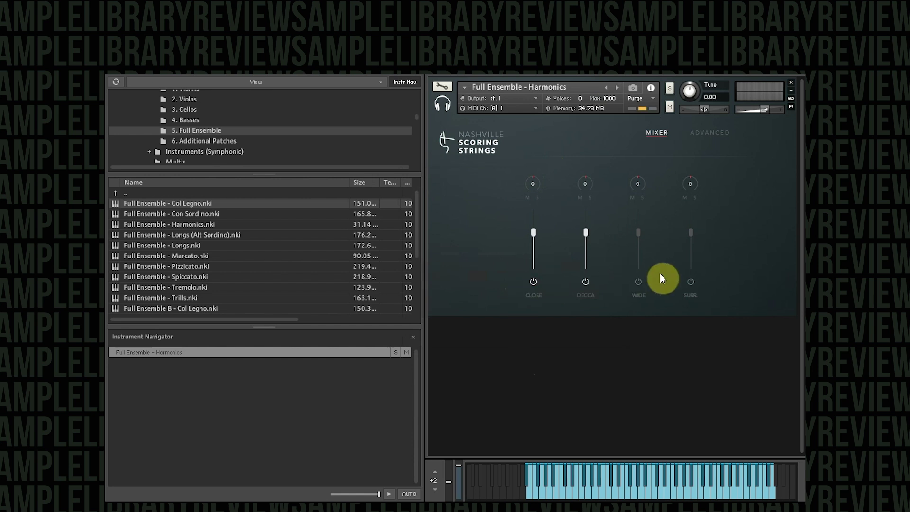
left_click(638, 283)
left_click(586, 281)
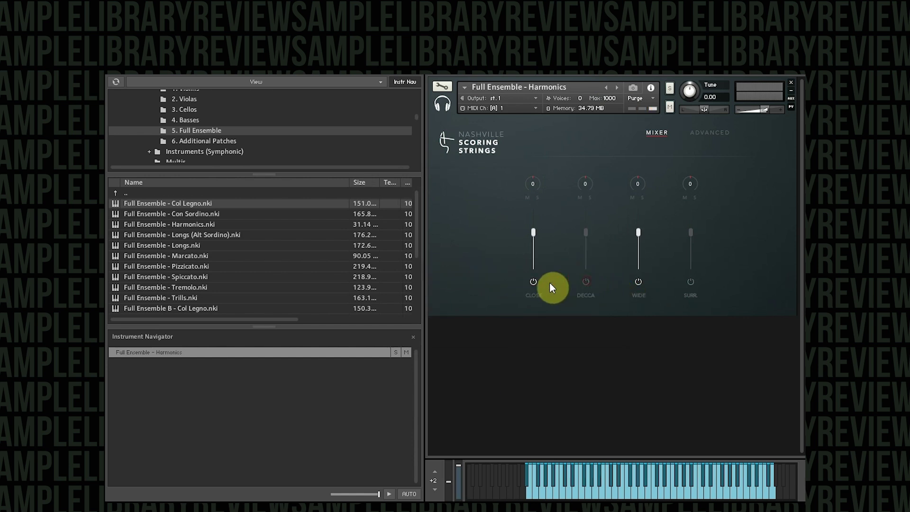
left_click(533, 282)
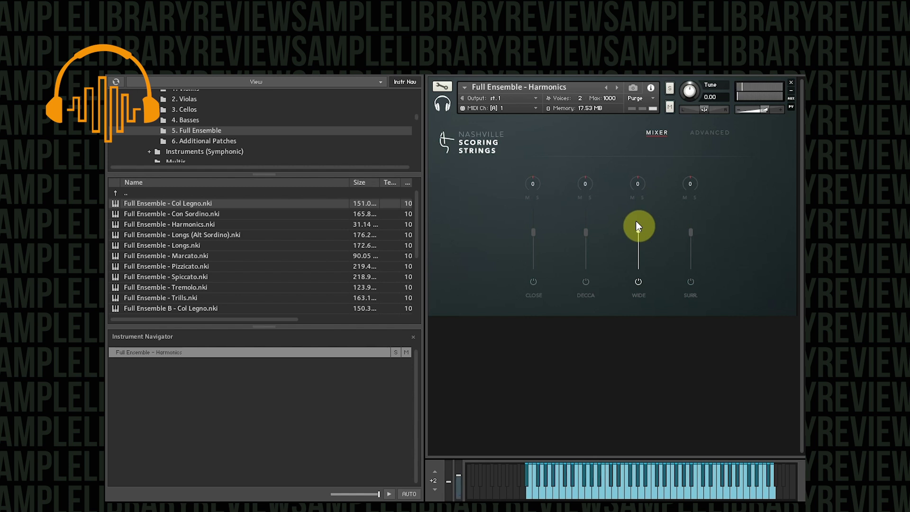
Switch the Harmonics patch from the Wide to the Surr. microphone and raise the Surr. level slightly.
left_click(691, 284)
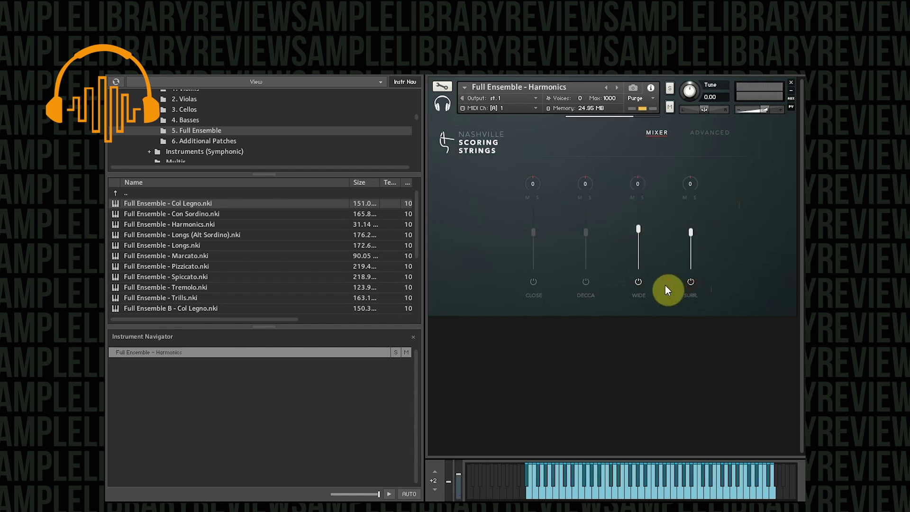
left_click(639, 281)
left_click_drag(691, 240, 692, 231)
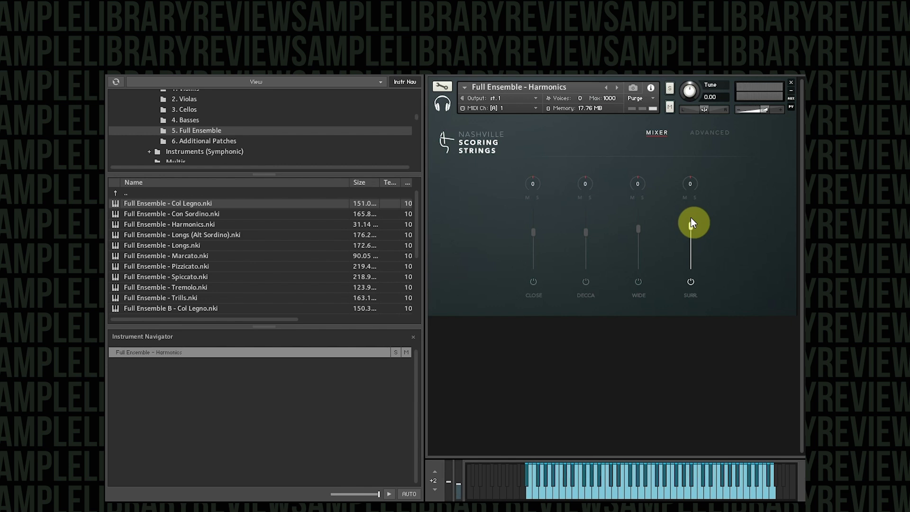
Load the Full Ensemble - Longs (Alt Sordino) patch, enable its Close microphone and raise the Close and Decca levels slightly.
left_click(617, 87)
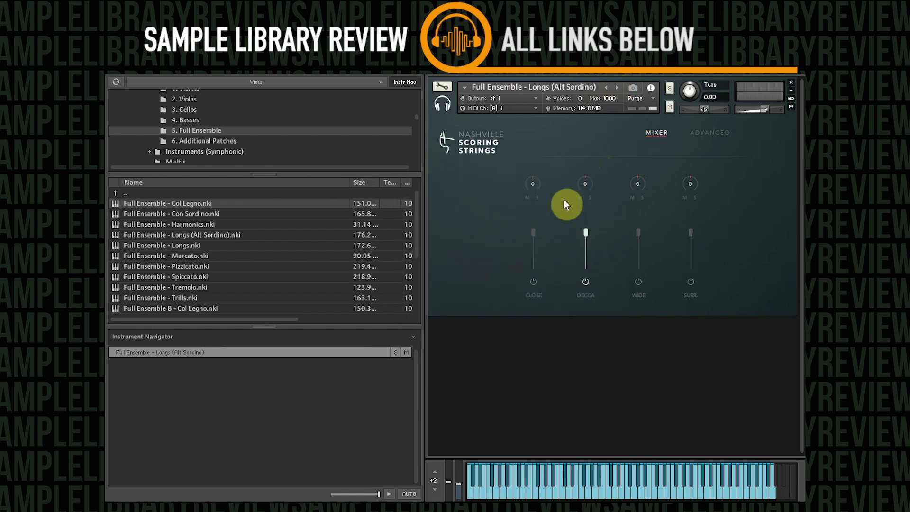
left_click(537, 283)
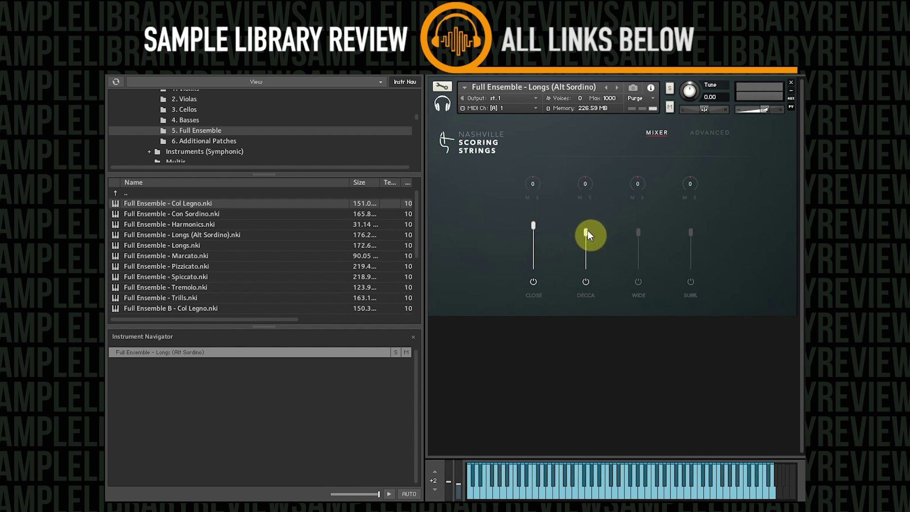
left_click_drag(586, 233, 587, 227)
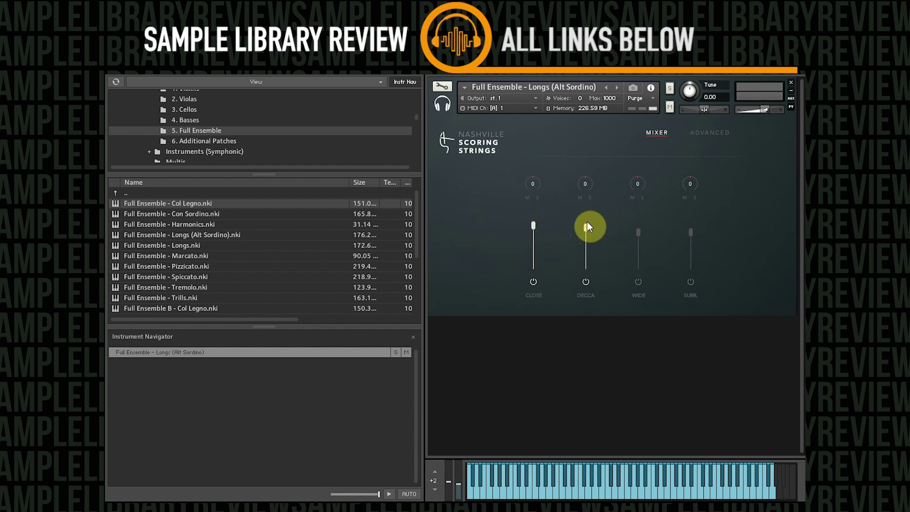
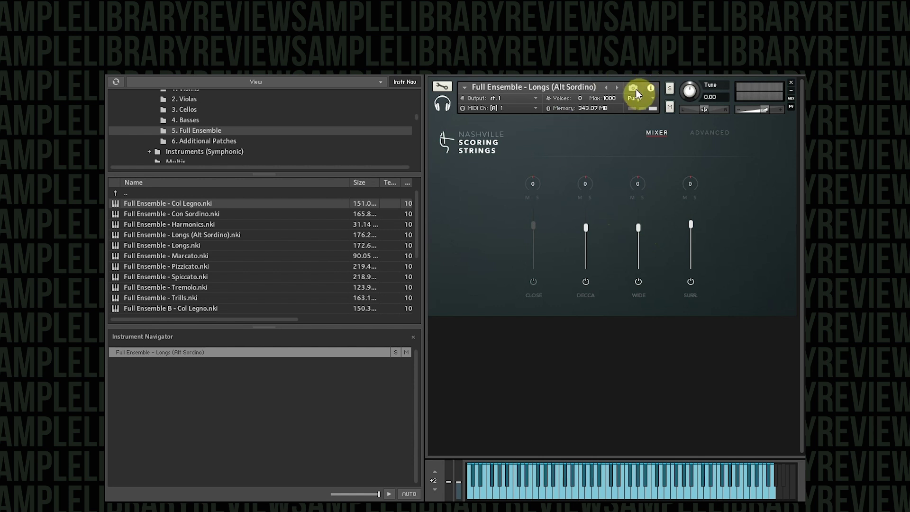
Load the Full Ensemble - Longs patch, replace its Decca microphone with Close and Surr., and balance them with Surr. louder.
left_click(616, 87)
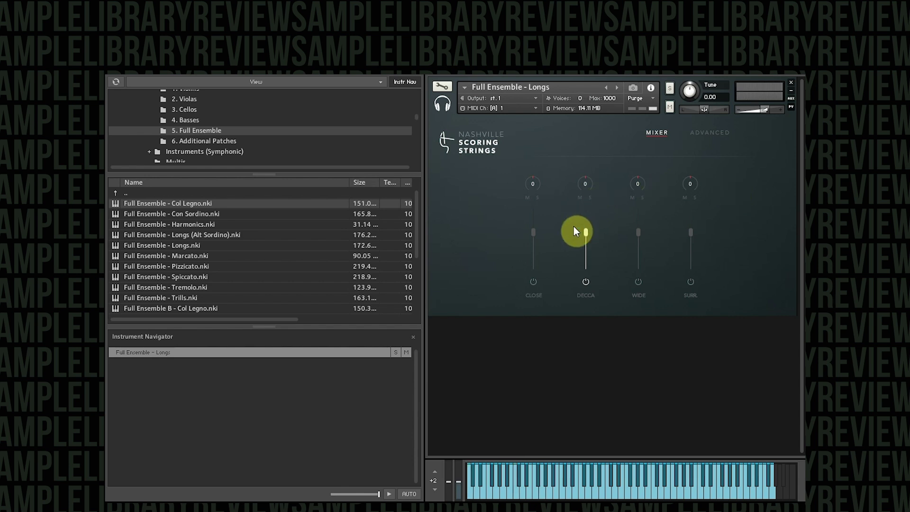
left_click(533, 282)
left_click(690, 282)
left_click(586, 282)
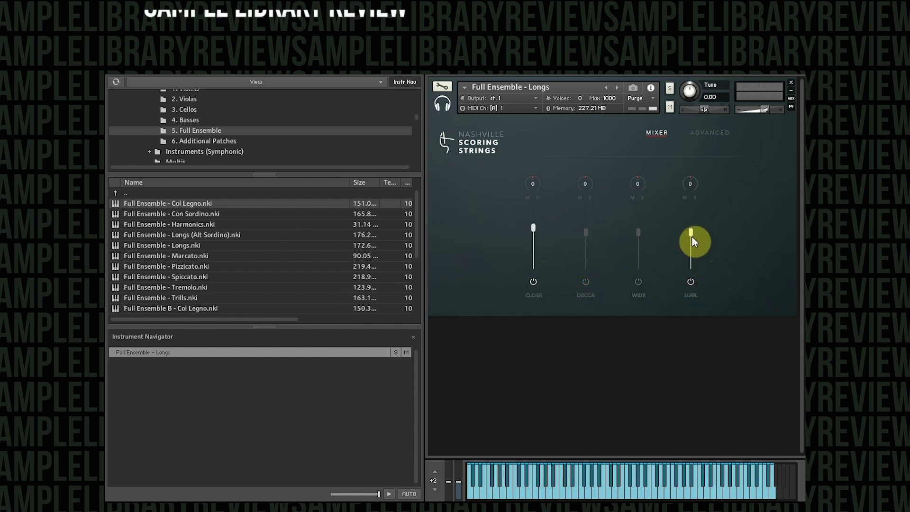
left_click_drag(687, 216, 690, 203)
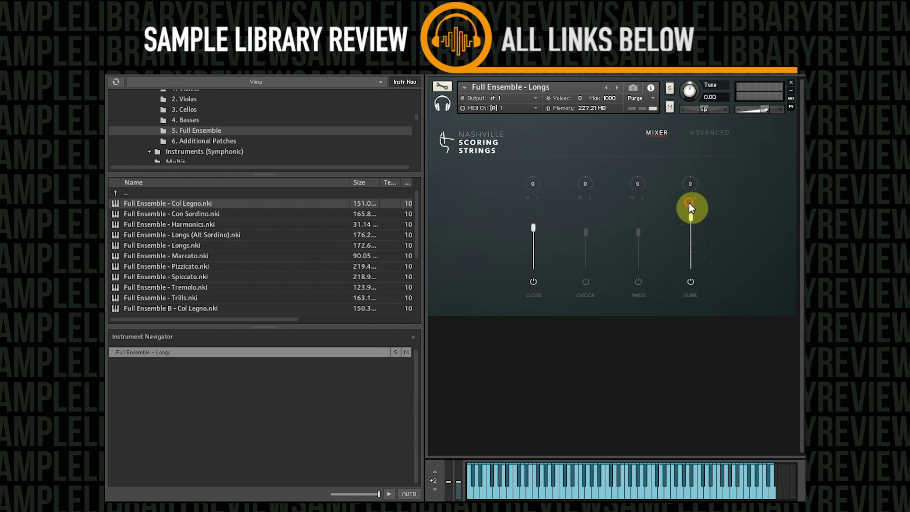
left_click_drag(536, 230, 534, 232)
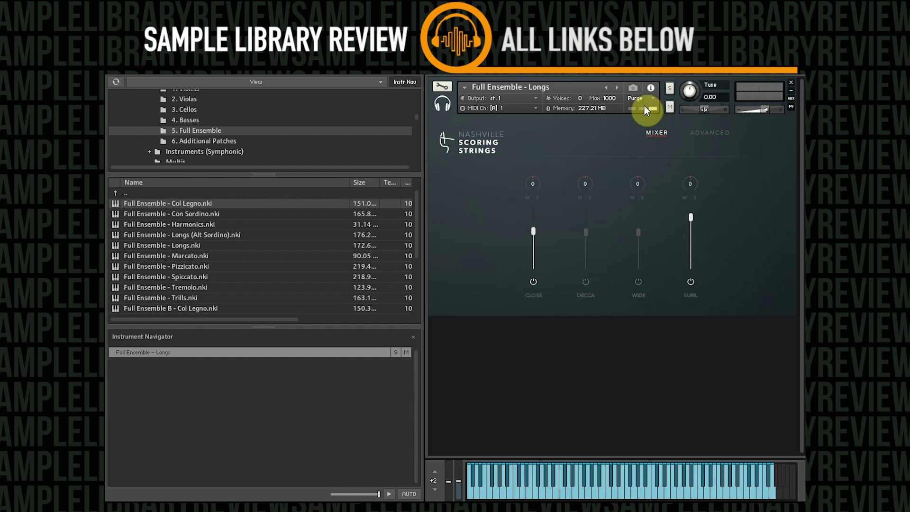
Advance through the Full Ensemble - Marcato patch to load the Full Ensemble - Pizzicato patch.
left_click(618, 87)
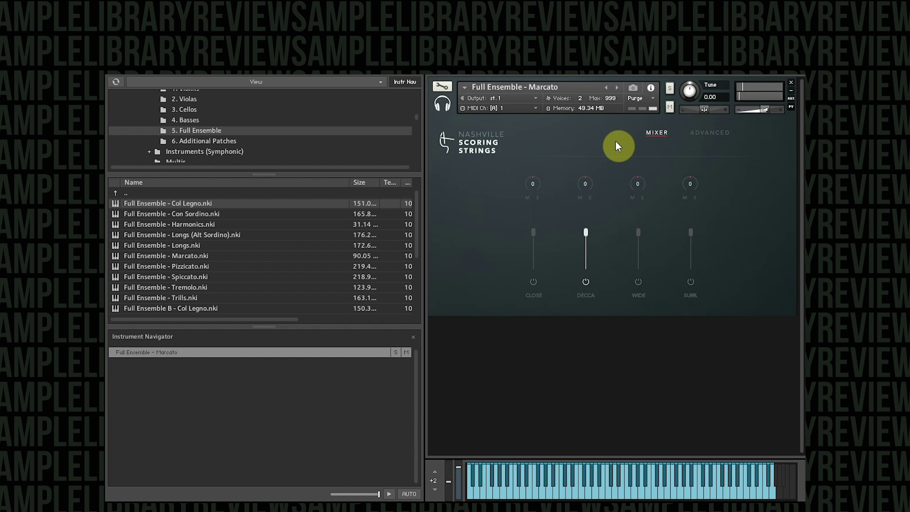
left_click(616, 88)
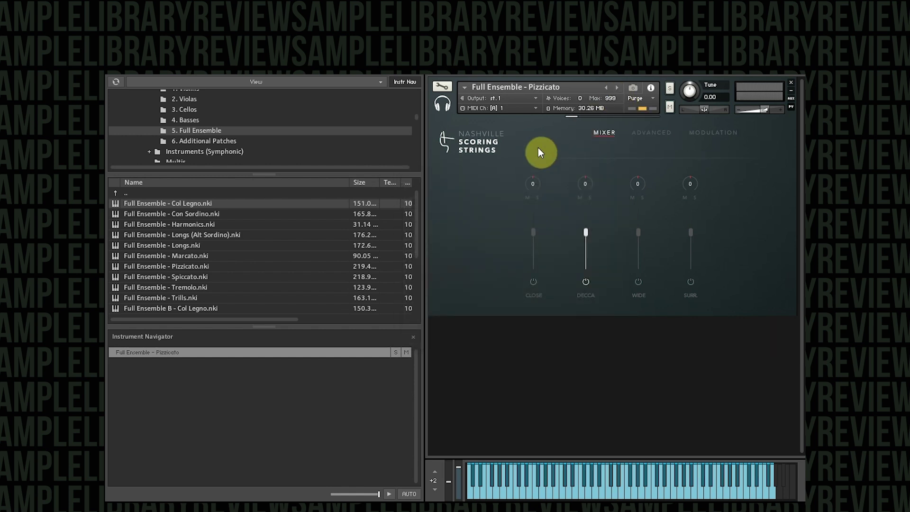
Replace the Pizzicato patch's Decca microphone with Close and Wide, raising Close slightly, and look at the advanced Offset setting.
left_click(534, 282)
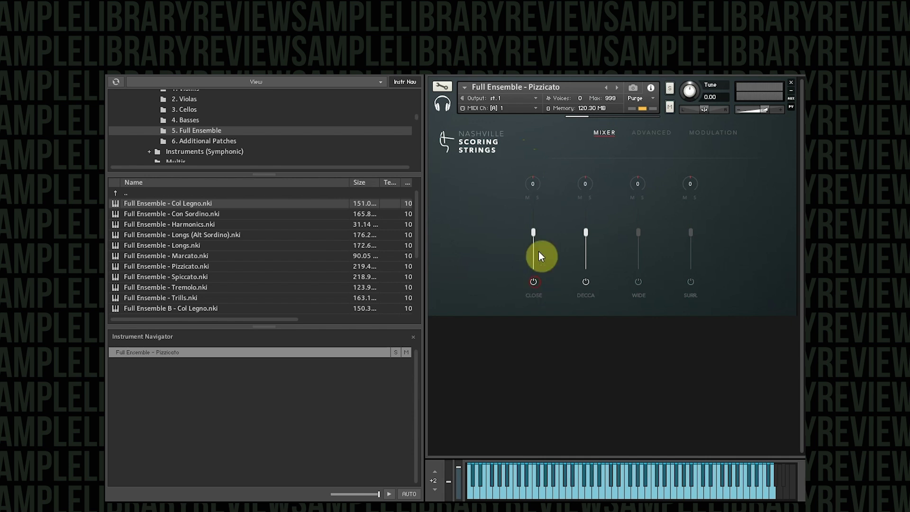
left_click(638, 283)
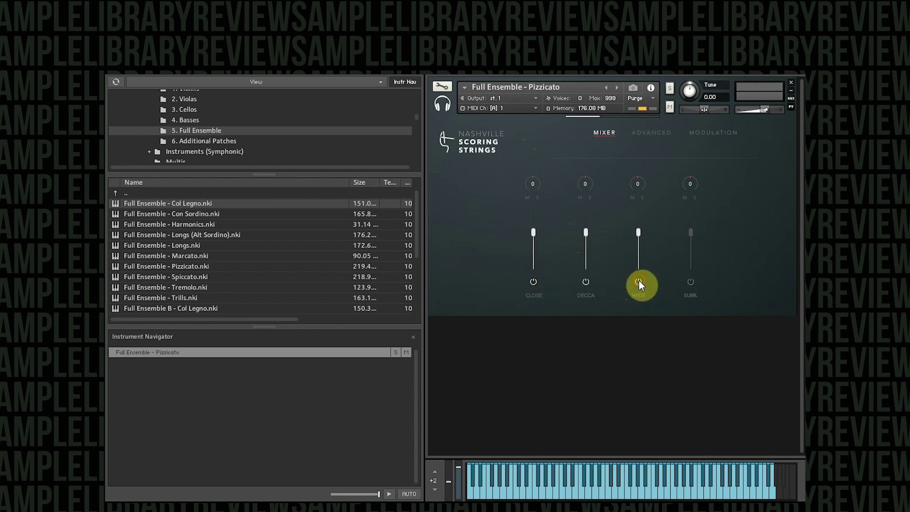
left_click(585, 281)
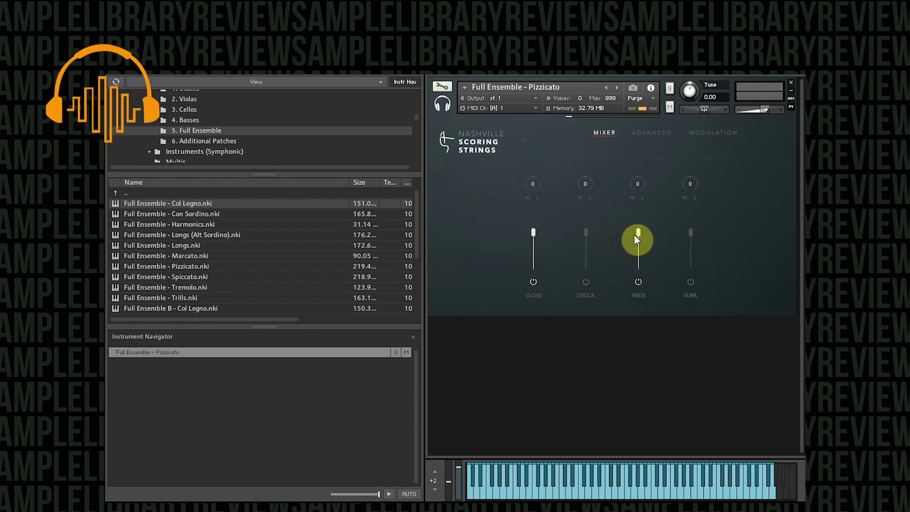
left_click_drag(535, 232, 533, 207)
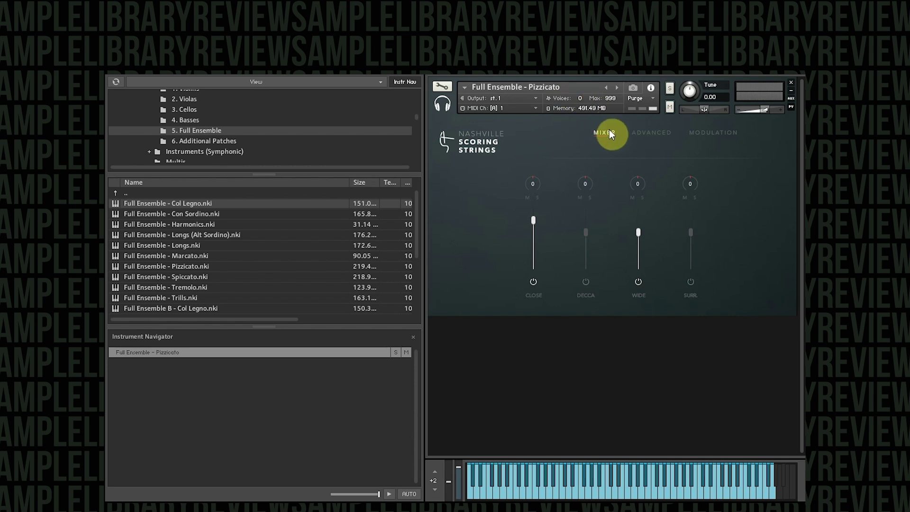
left_click(643, 131)
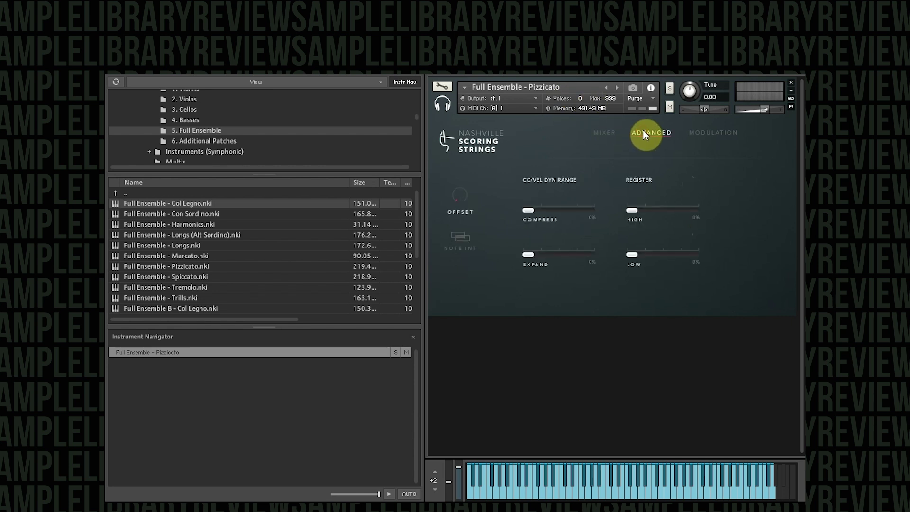
left_click(459, 198)
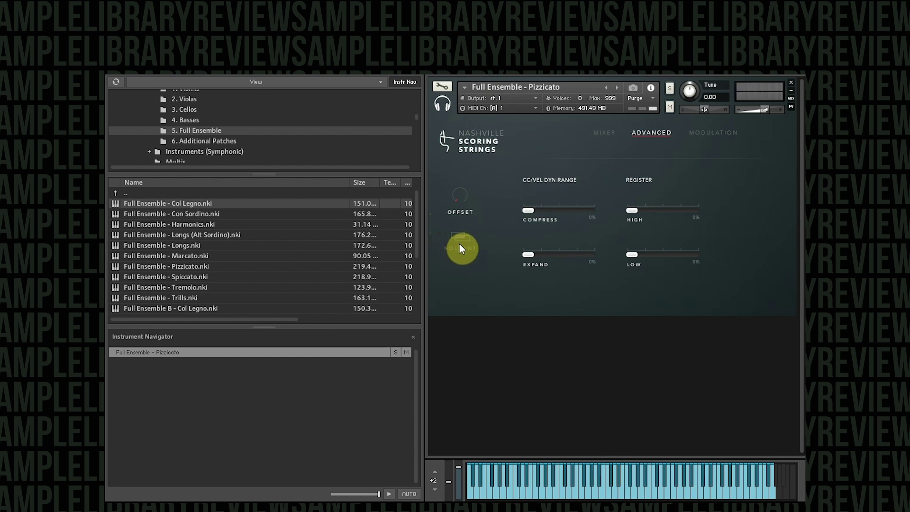
Load the Full Ensemble - Spiccato patch with Close added to Decca, and look at its advanced Offset setting.
left_click(616, 88)
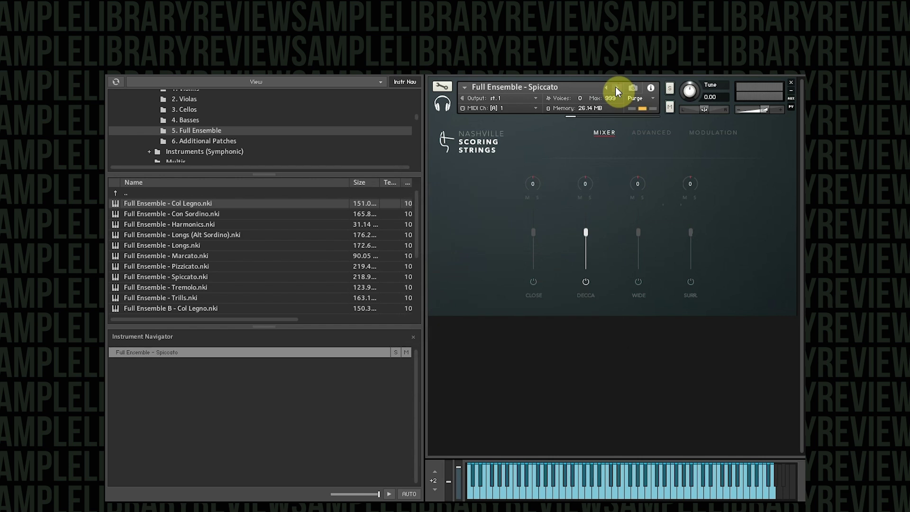
left_click(533, 281)
left_click(650, 132)
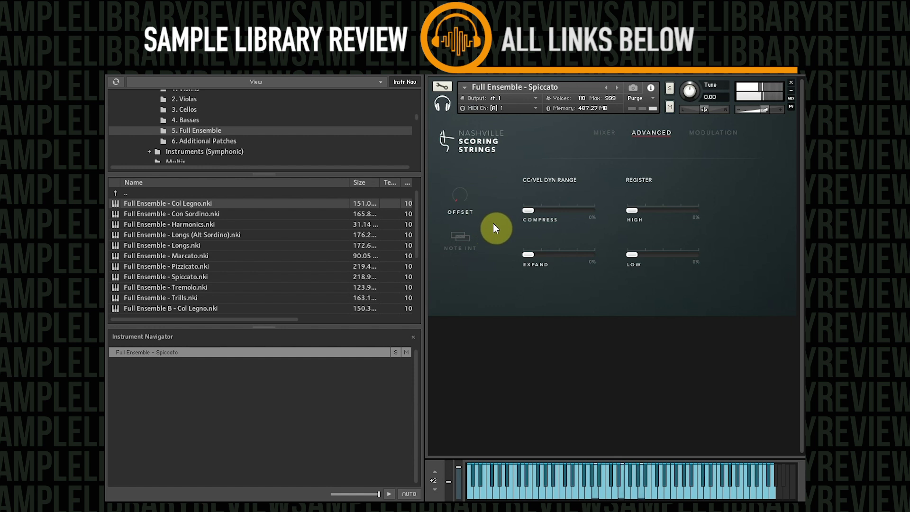
left_click(462, 192)
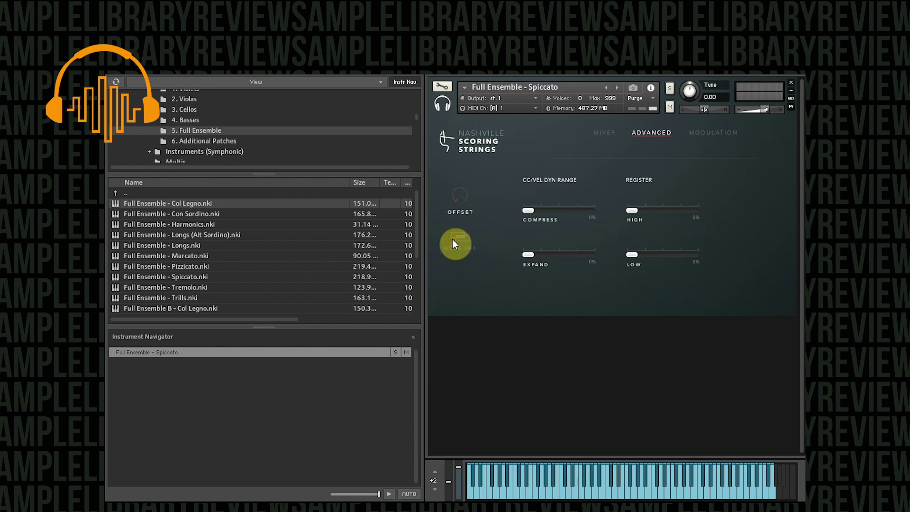
Add the Wide and Surr. microphones to the Spiccato mix with Wide loudest, and review the patch's advanced settings.
left_click(598, 133)
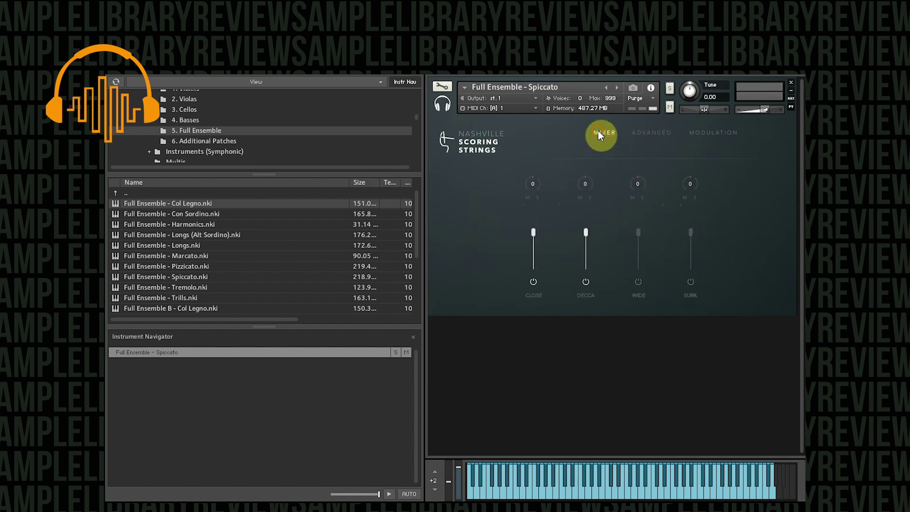
left_click(639, 283)
left_click_drag(635, 212, 635, 208)
left_click(690, 282)
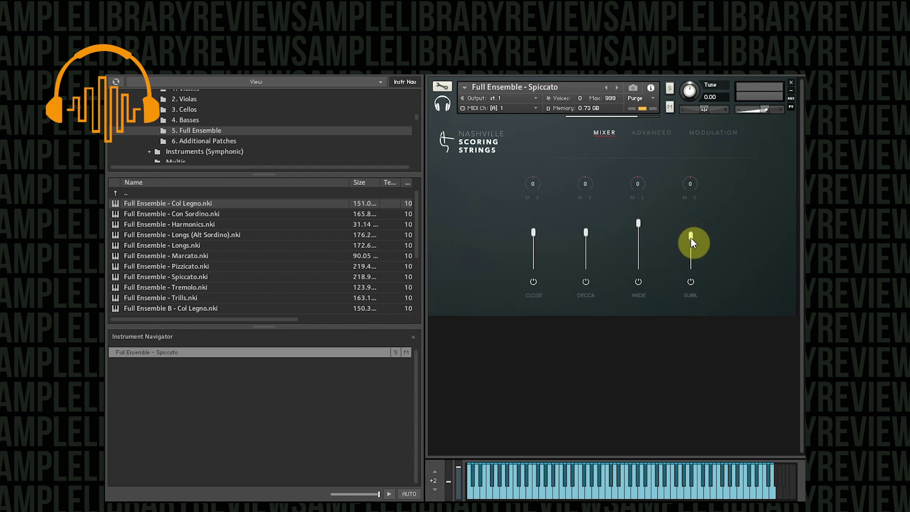
left_click_drag(535, 236, 534, 226)
left_click(538, 292)
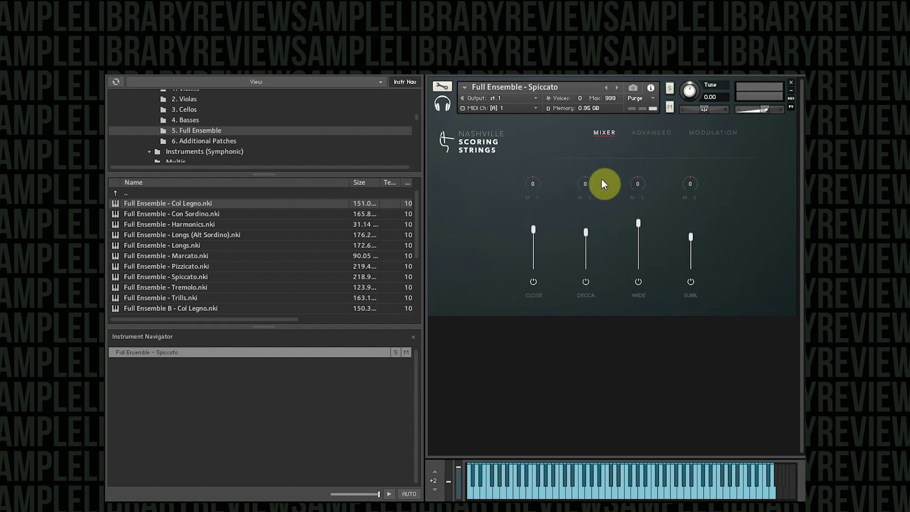
left_click(650, 133)
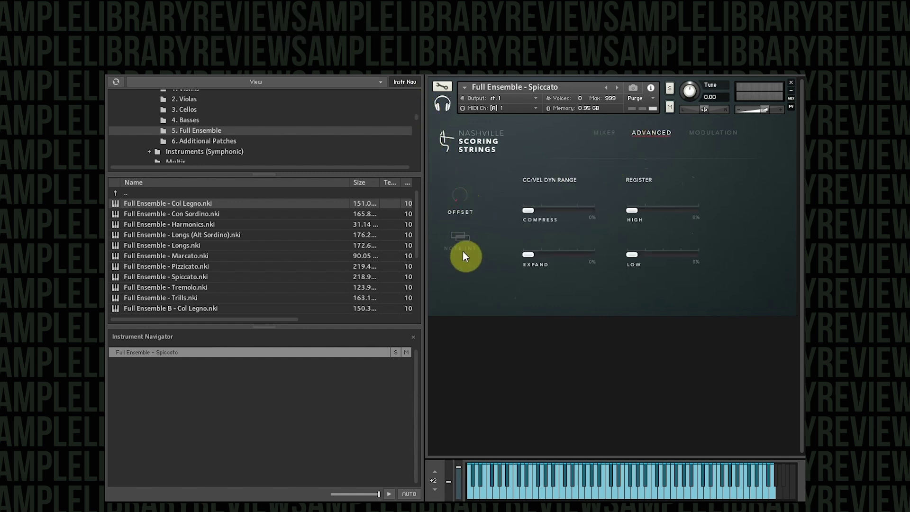
left_click(603, 133)
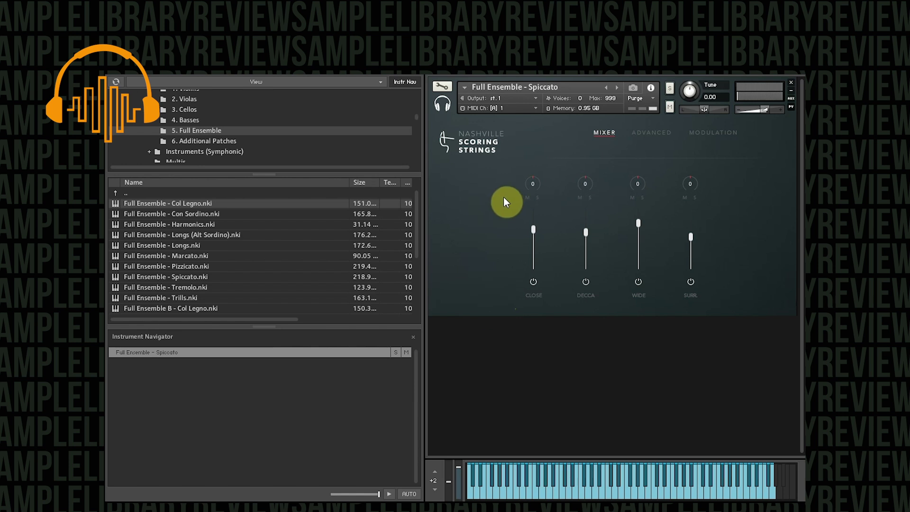
Reload the Full Ensemble - Spiccato patch by stepping to Tremolo and back, and enable its Close, Wide and Surr. microphones.
left_click(616, 88)
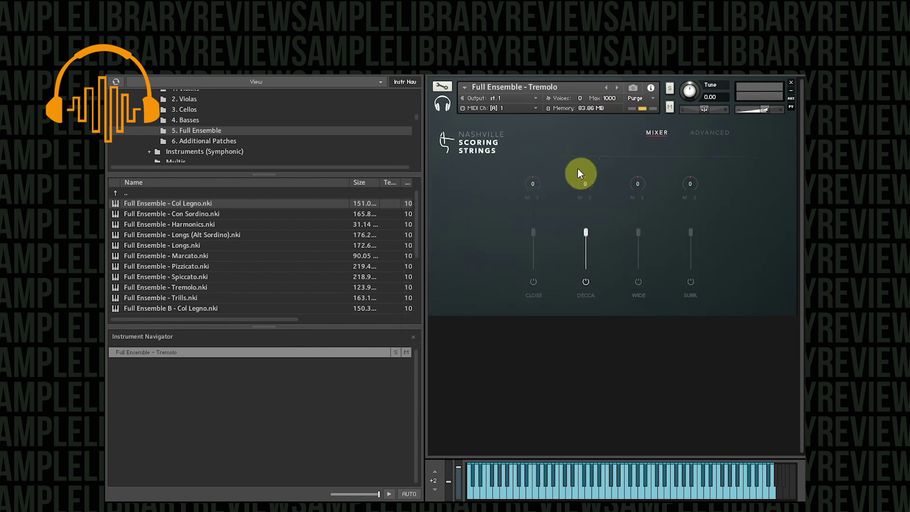
left_click(605, 87)
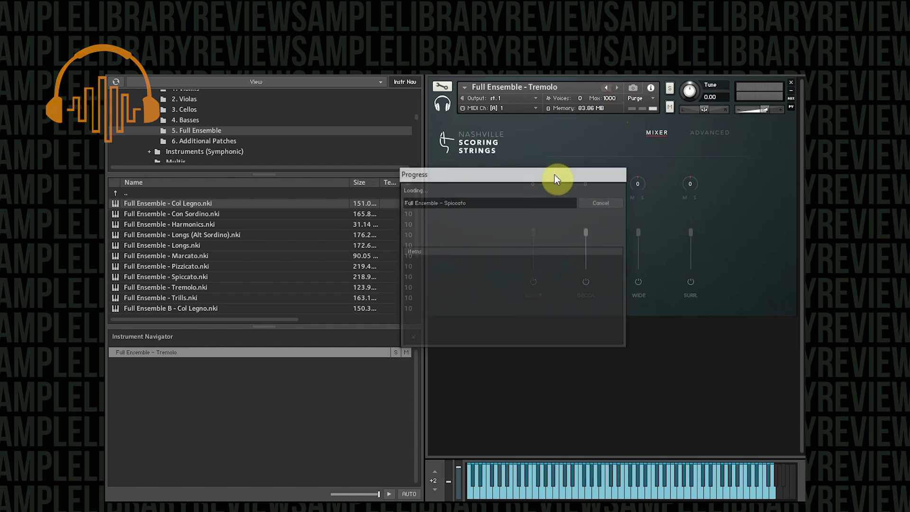
left_click(533, 282)
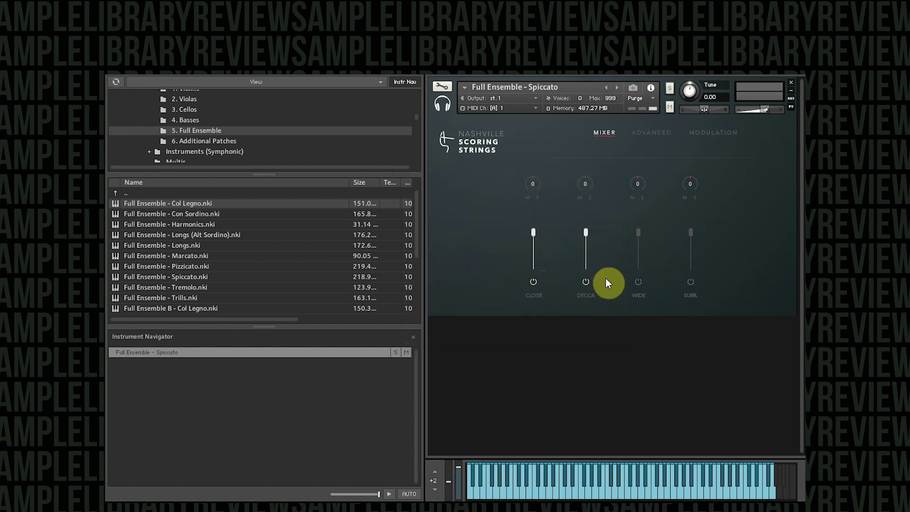
left_click(638, 282)
left_click(690, 282)
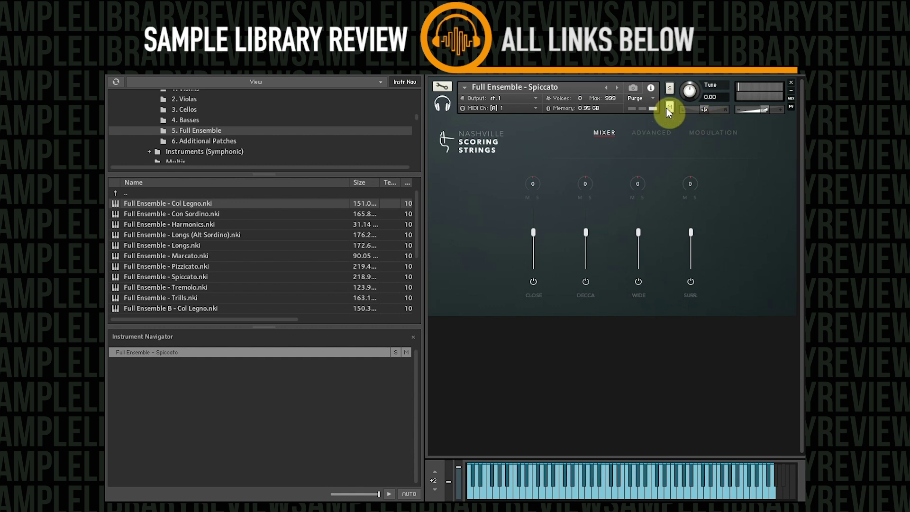
Load the Full Ensemble - Tremolo patch and enable its Close microphone alongside Decca.
left_click(616, 88)
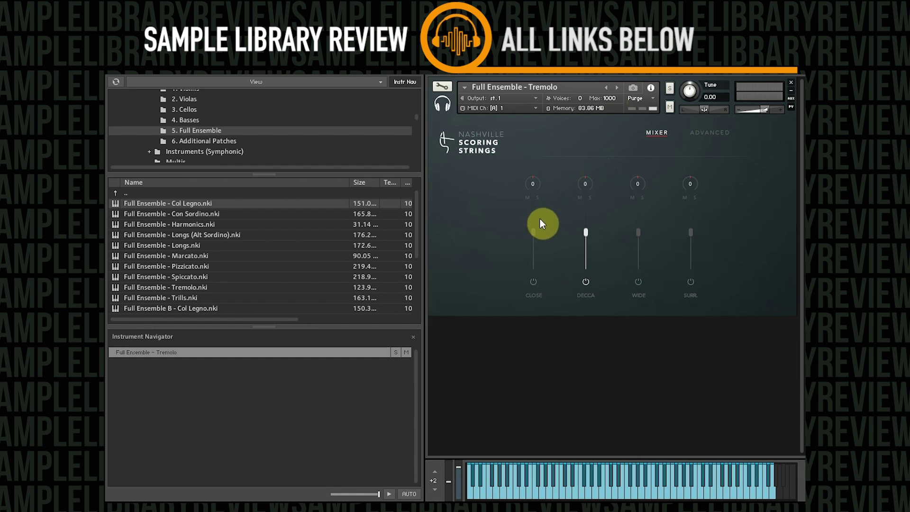
left_click(534, 282)
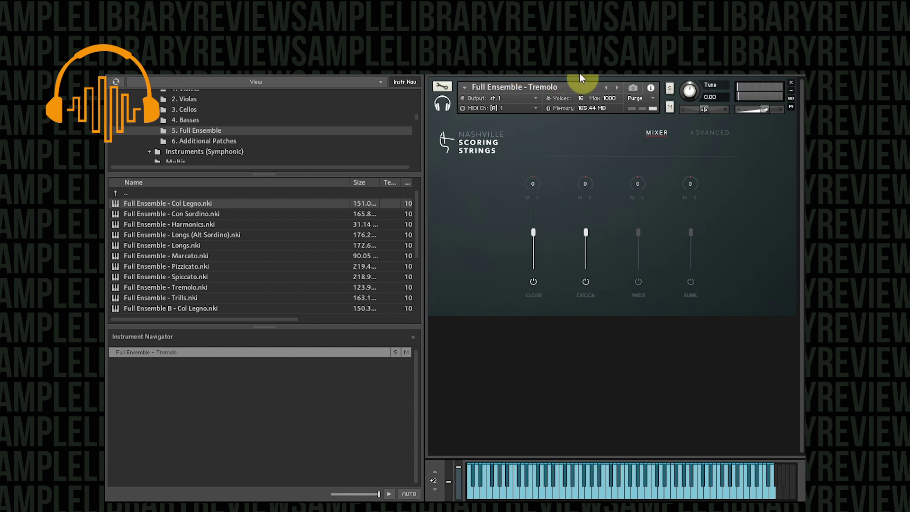
Load the Full Ensemble - Trills patch and open the Trill Mode options in its advanced settings.
left_click(616, 88)
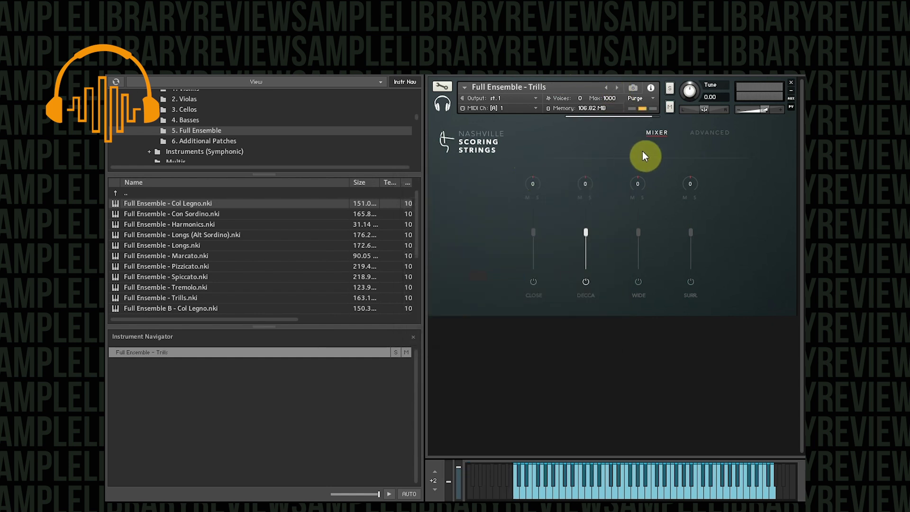
left_click(696, 135)
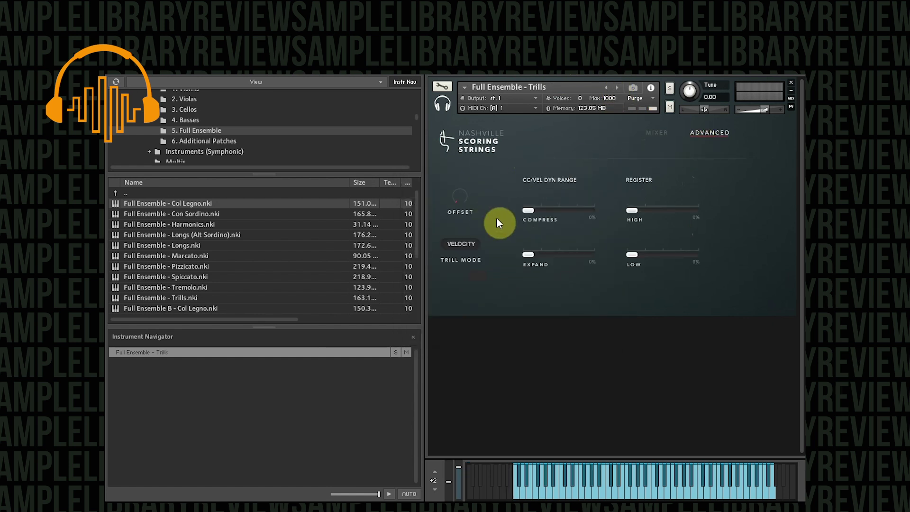
left_click(459, 246)
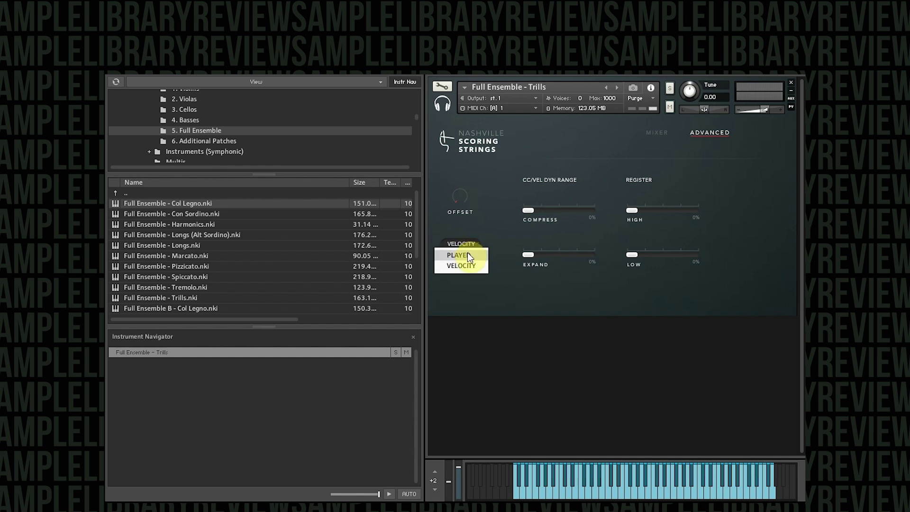
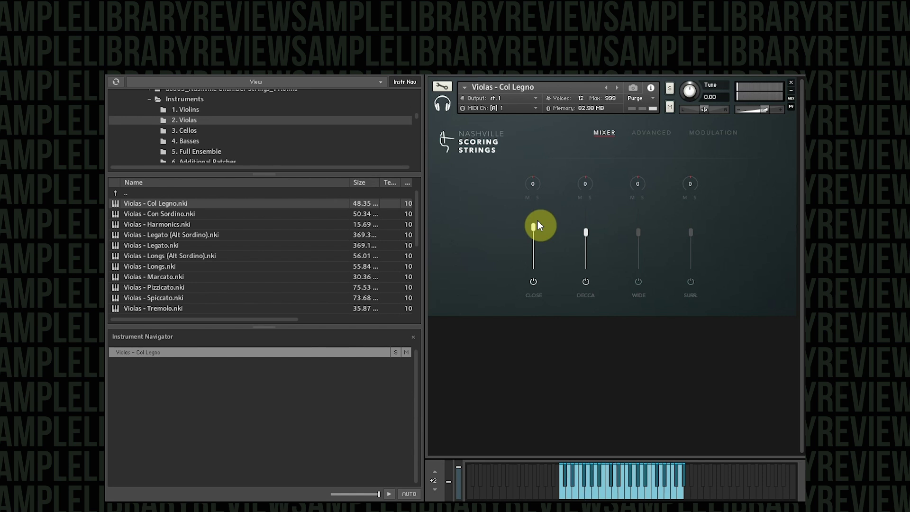
Load the Violas - Con Sordino patch, enable its Close and Surr. microphones, and raise the Surr. level.
left_click(615, 87)
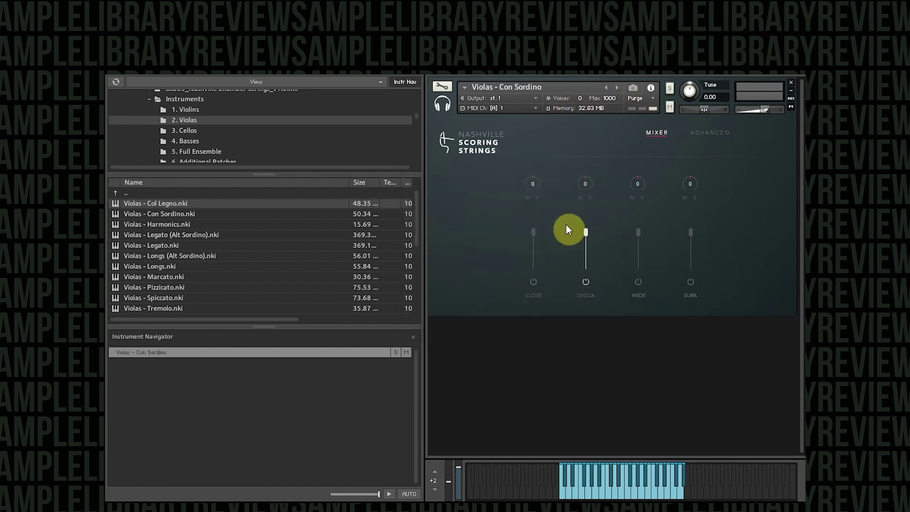
left_click(533, 281)
left_click(690, 282)
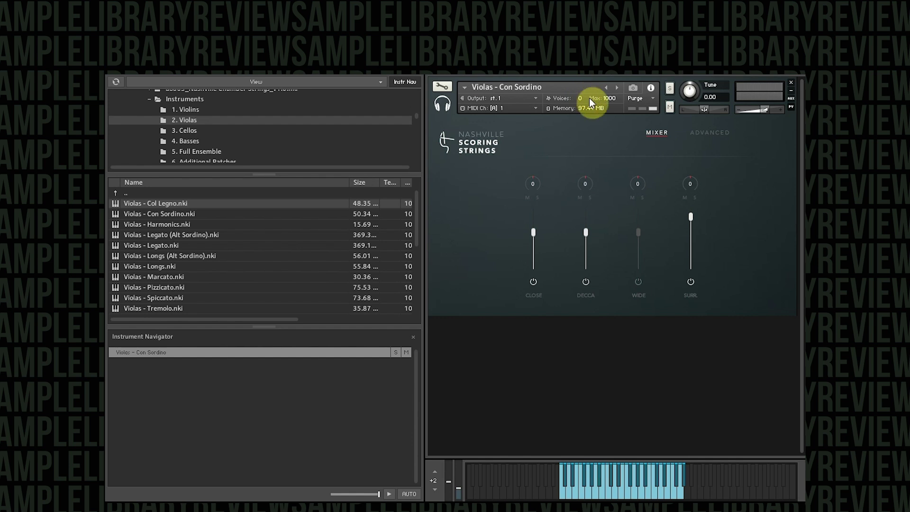
Load the Violas - Harmonics patch, replace its Decca microphone with Wide and Surr., and raise both levels slightly.
left_click(614, 88)
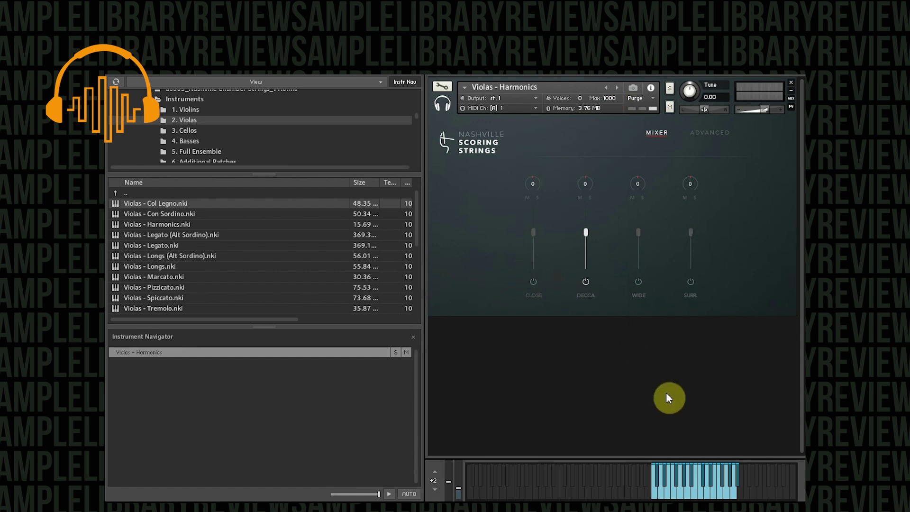
left_click(638, 282)
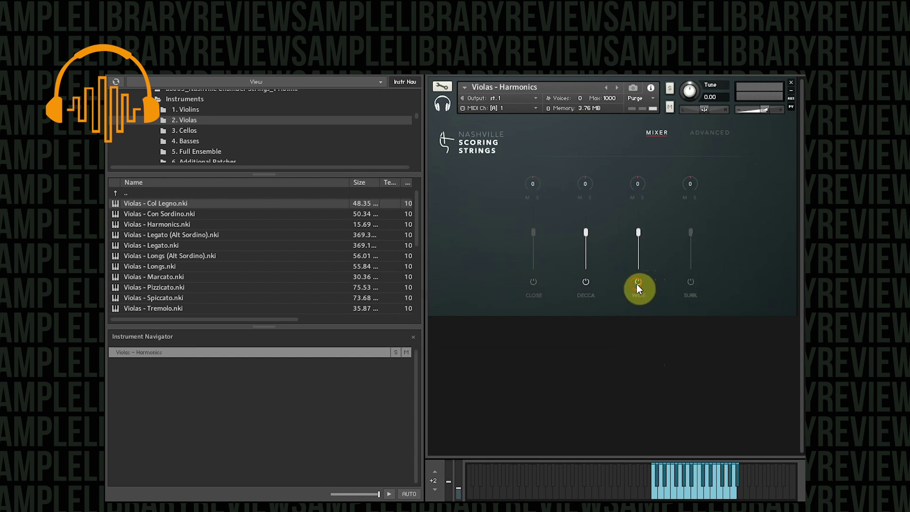
left_click(690, 282)
left_click(586, 283)
left_click_drag(637, 232, 638, 212)
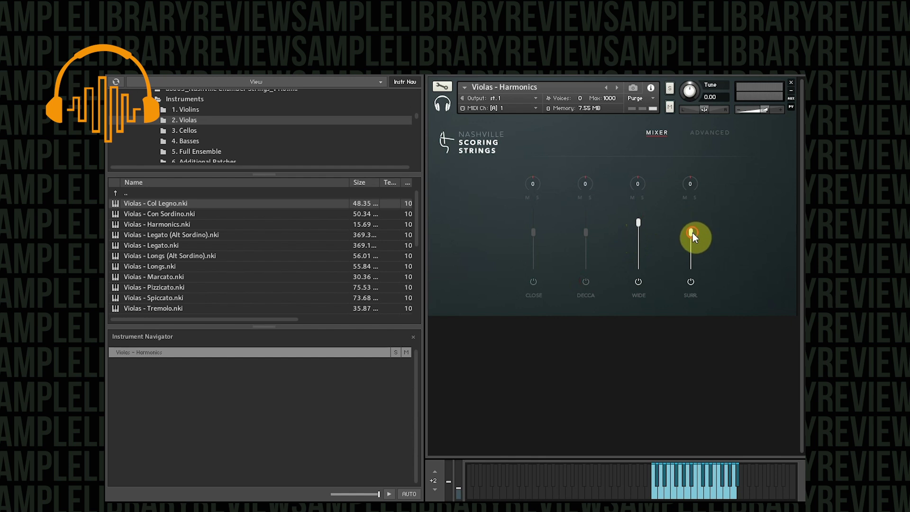
left_click_drag(692, 236, 694, 216)
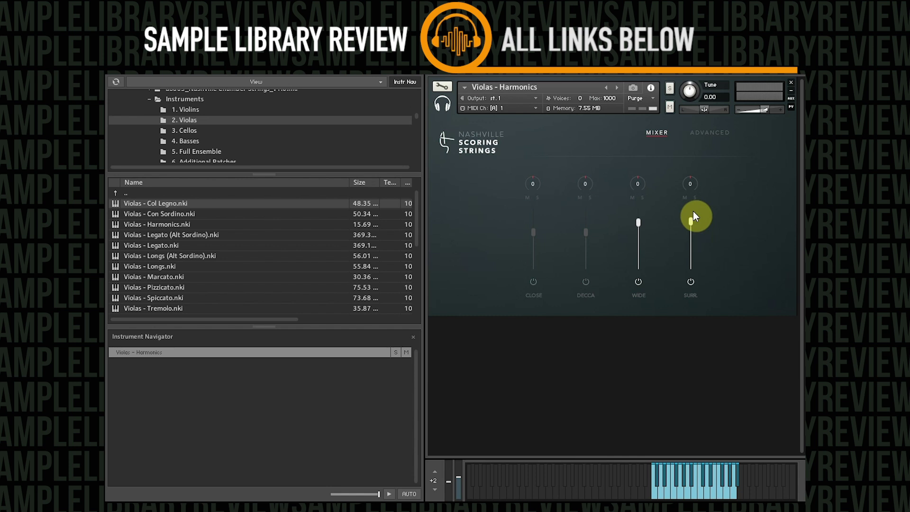
Advance through Violas - Legato (Alt Sordino) to load Violas - Legato, and add Close and a louder Wide microphone to its mix.
left_click(614, 87)
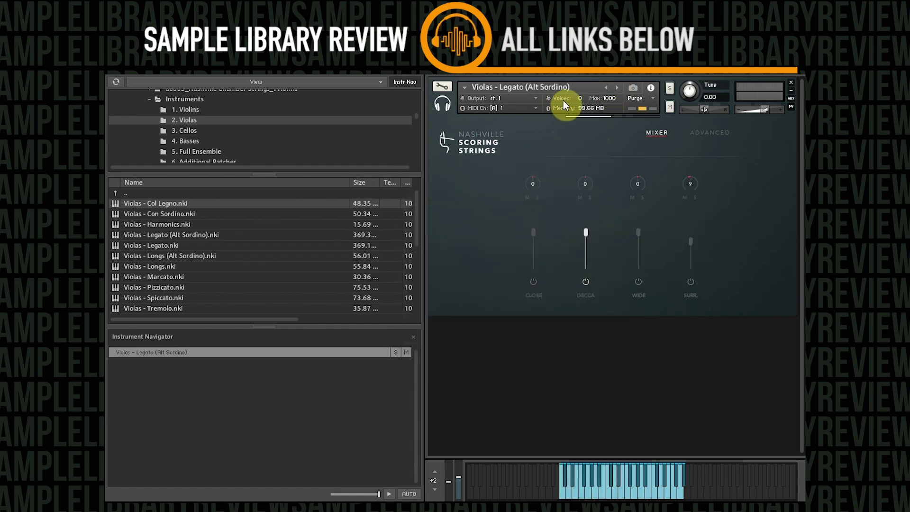
left_click(616, 86)
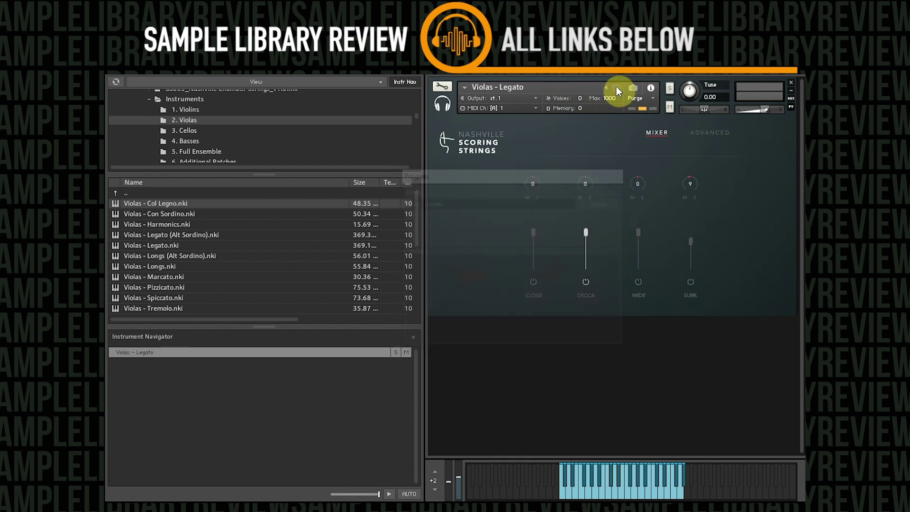
left_click(534, 280)
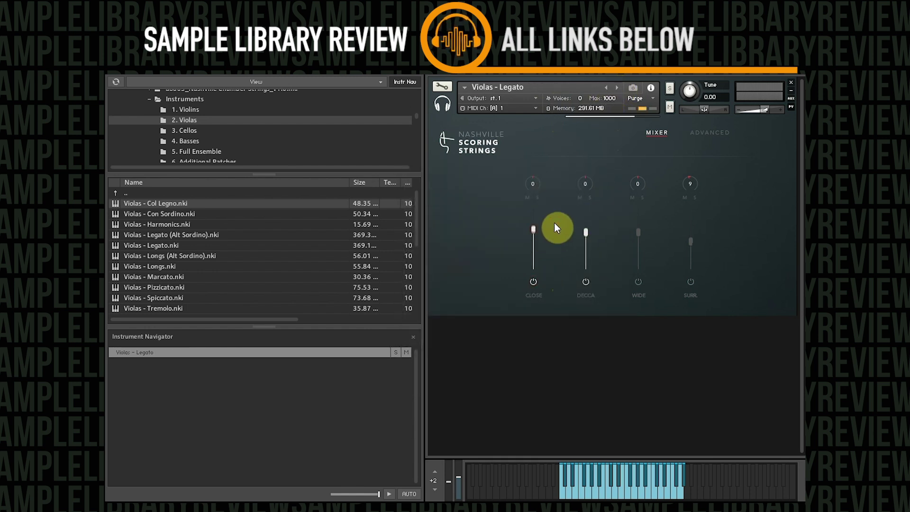
left_click(637, 281)
left_click_drag(638, 228, 637, 209)
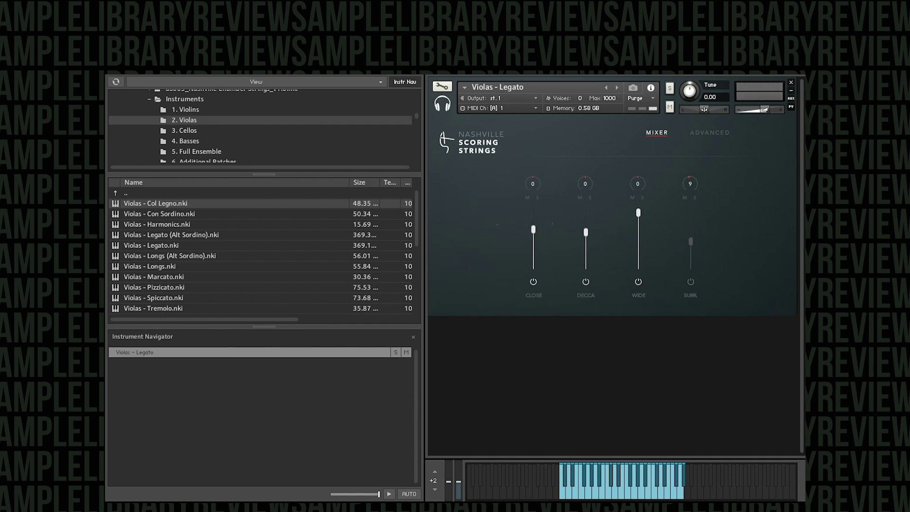
left_click(606, 88)
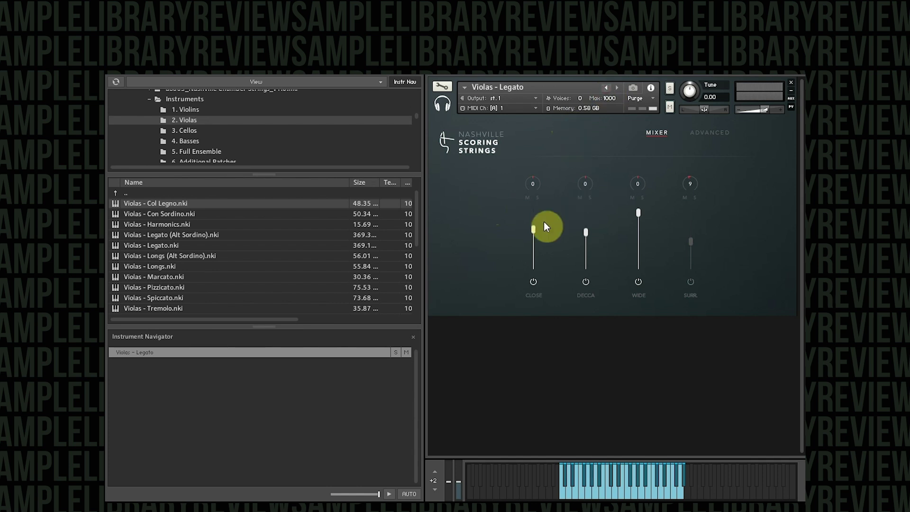
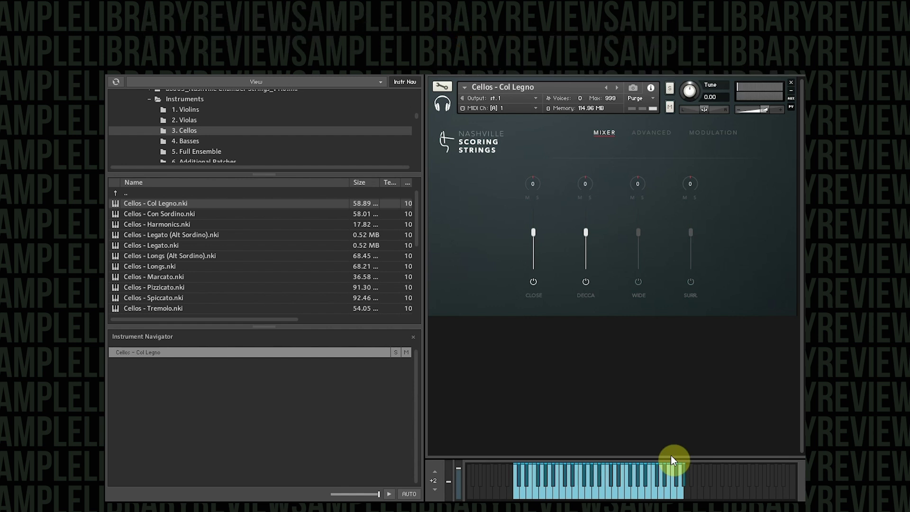
Load the Cellos - Con Sordino patch and set its mixer so that only the Close microphone is enabled.
left_click(614, 87)
left_click(534, 282)
left_click(638, 281)
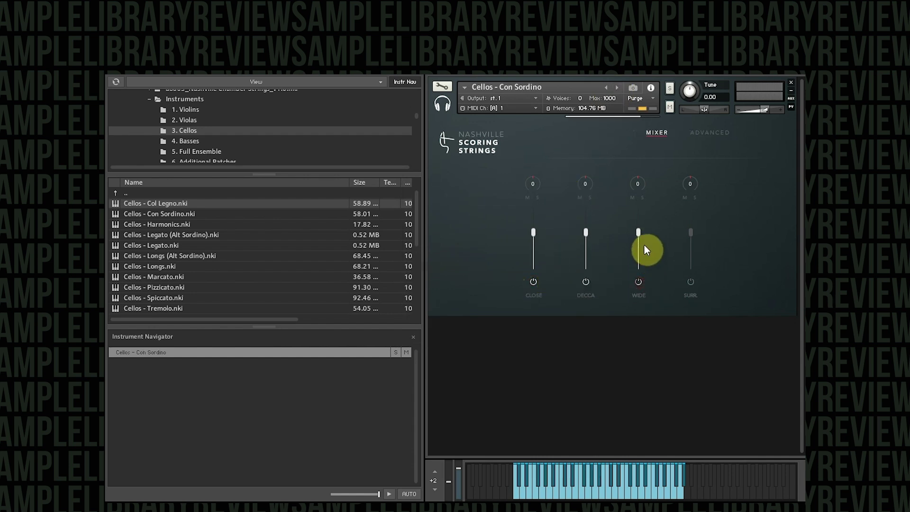
left_click(586, 282)
left_click(636, 282)
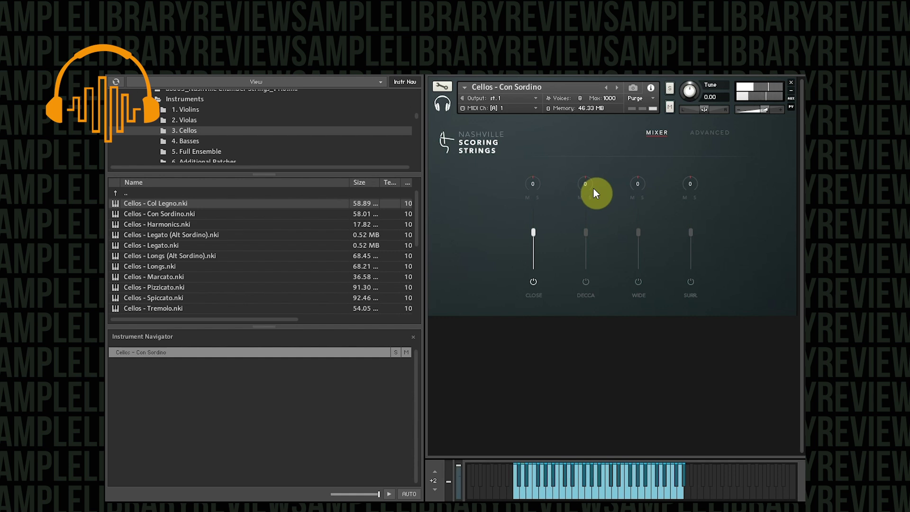
Solo the Decca, Wide and Surr. microphones in turn by disabling each previous one, ending with only Surr. enabled.
left_click(533, 281)
left_click(586, 282)
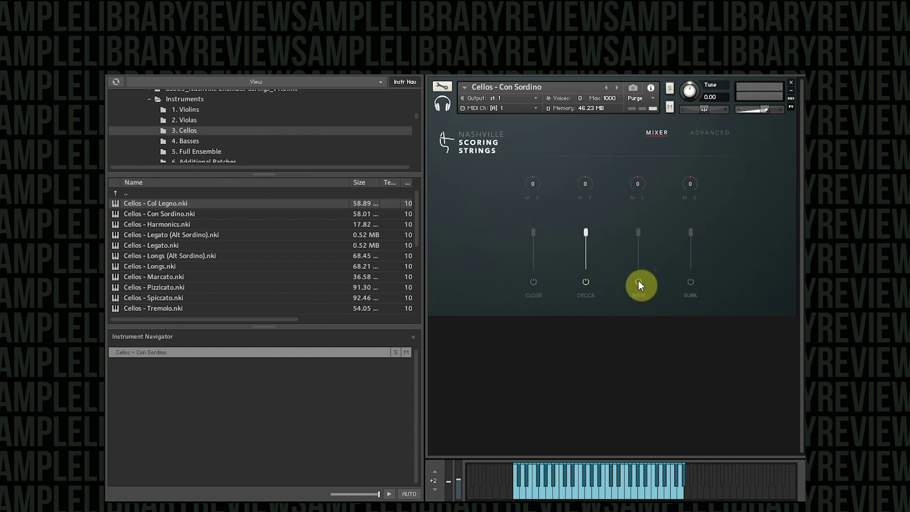
left_click(637, 284)
left_click(586, 282)
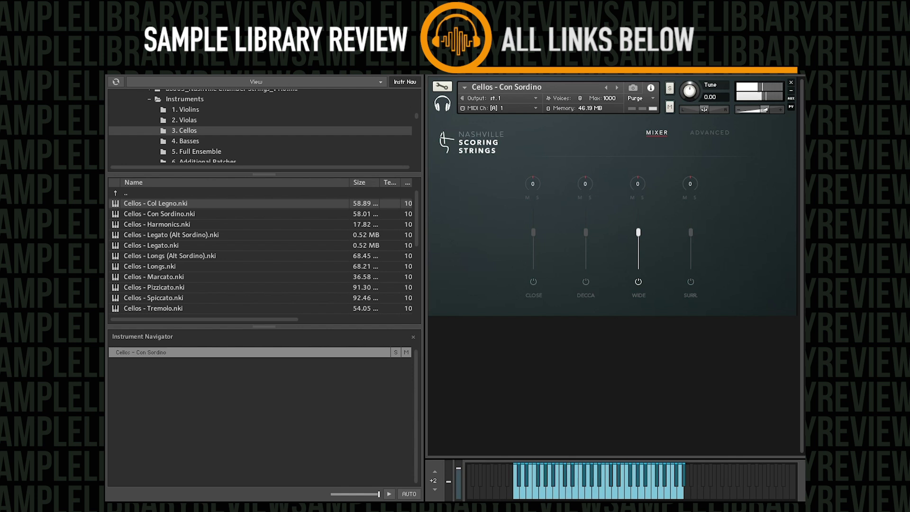
left_click(639, 283)
left_click(691, 282)
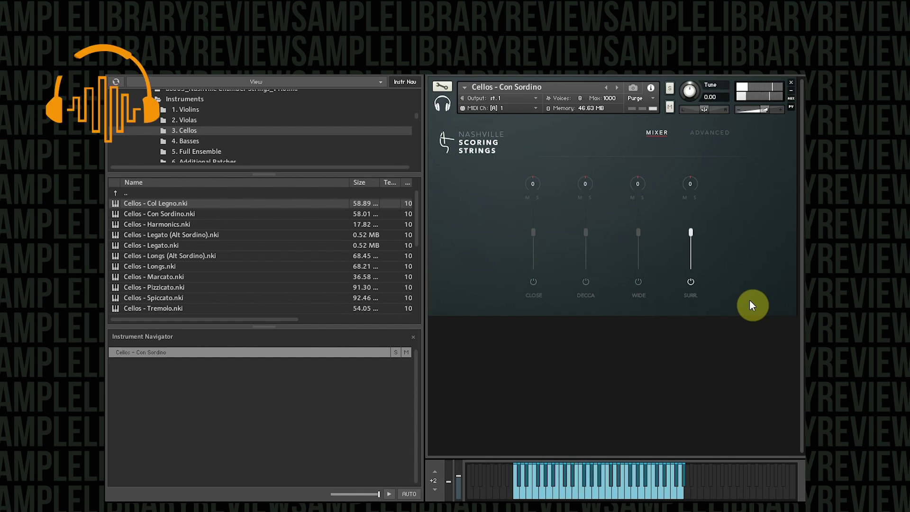
Load the Cellos - Harmonics patch, replace its Decca microphone with Close and Surr., and raise the Surr. level.
left_click(618, 87)
left_click(534, 281)
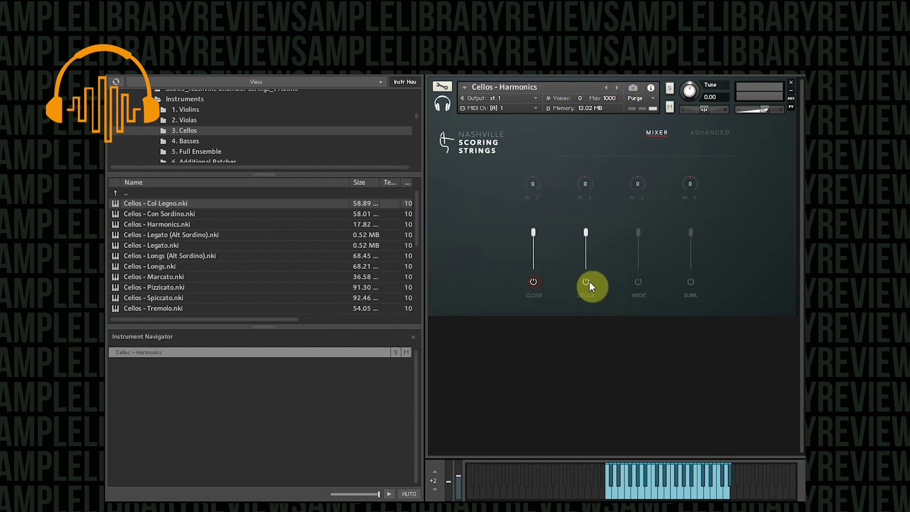
left_click(585, 281)
left_click(741, 281)
left_click(695, 282)
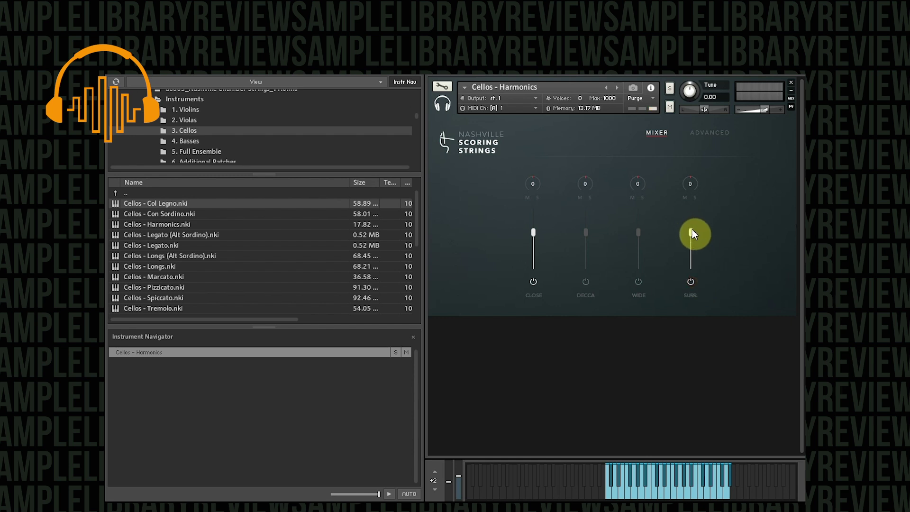
left_click_drag(694, 197, 694, 195)
left_click(536, 240)
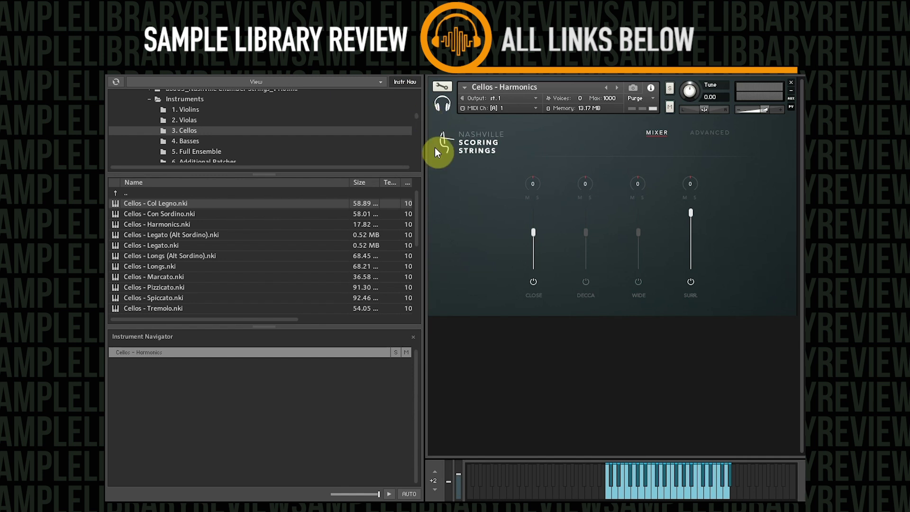
Load the Cellos - Legato (Alt Sordino) patch.
left_click(615, 90)
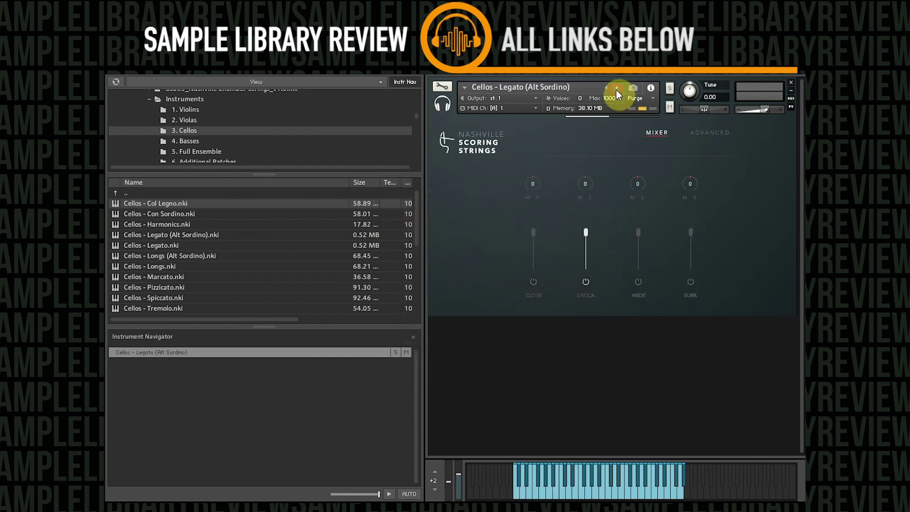
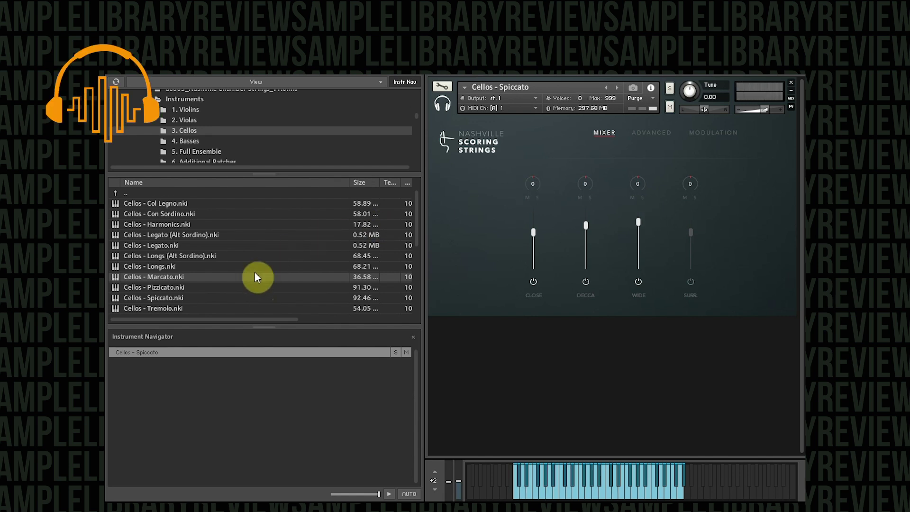
Open the 4. Basses folder and replace the loaded instrument with Basses - Col Legno, discarding its changes.
left_click(189, 141)
left_click_drag(164, 204, 477, 178)
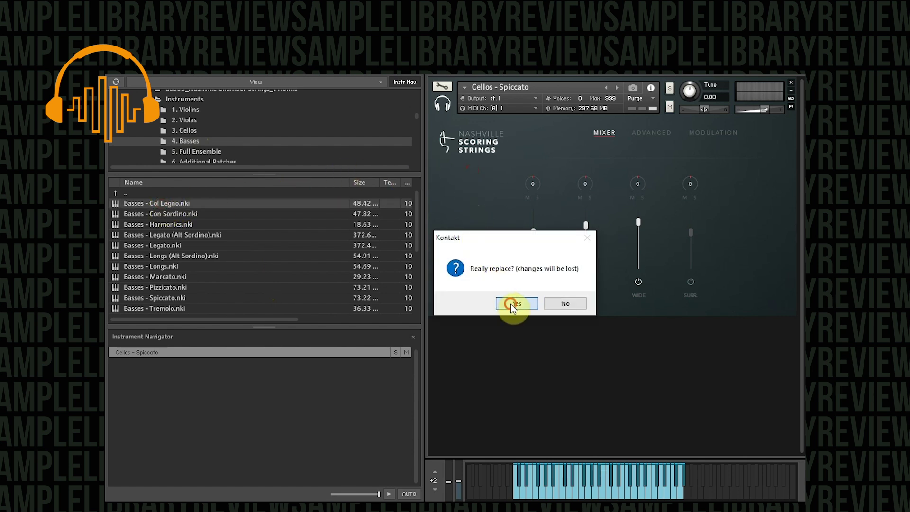
left_click(510, 304)
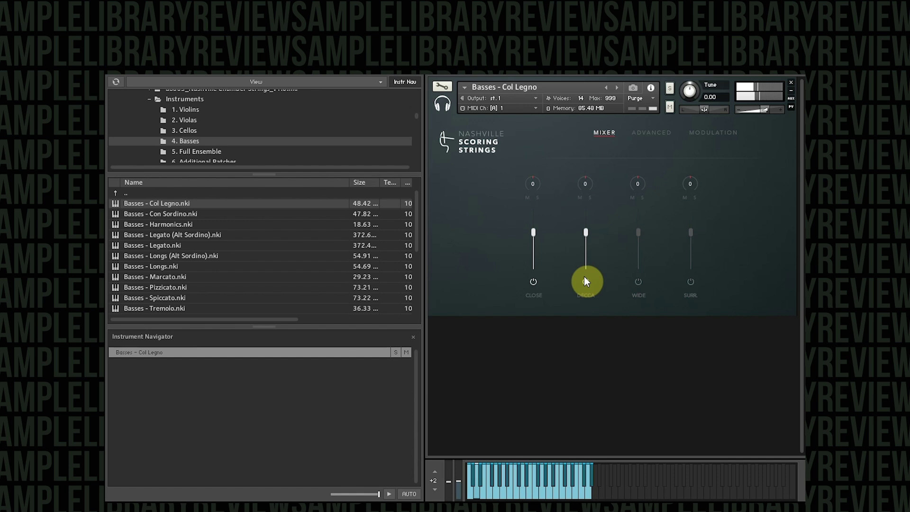
Load the Basses - Con Sordino patch, add its Surr. microphone to the mix, and raise the Surr. level slightly.
left_click(616, 88)
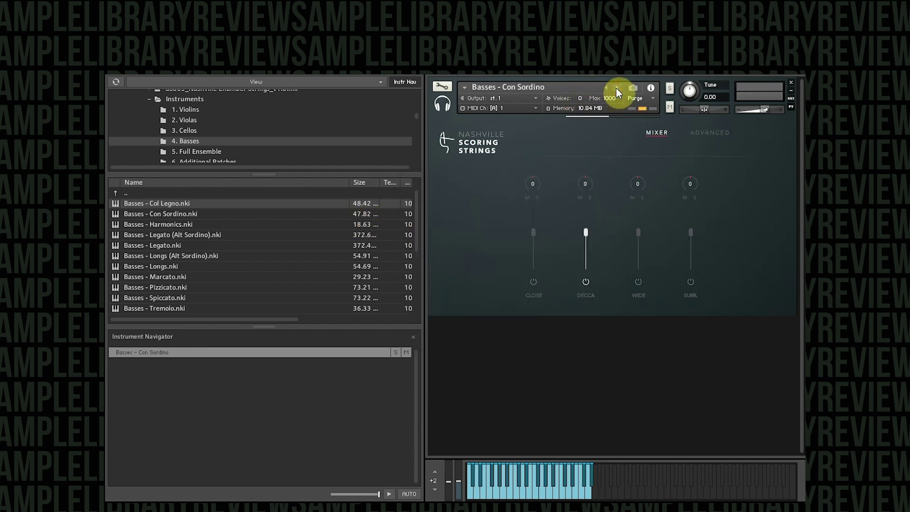
left_click(690, 283)
mouse_move(690, 225)
left_mouse_down()
mouse_move(691, 237)
mouse_move(690, 219)
left_mouse_up()
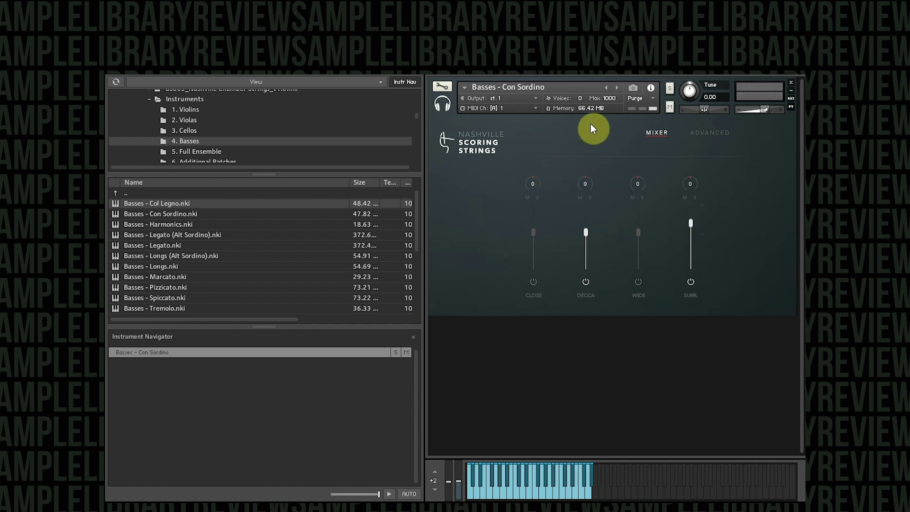
Load the Basses - Harmonics patch, add its Wide and Surr. microphones, and raise both of their levels.
left_click(616, 88)
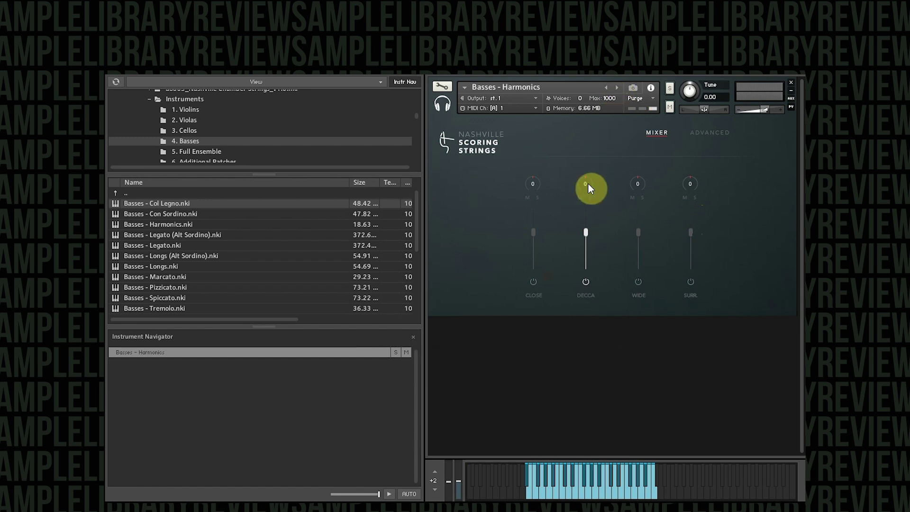
left_click(633, 283)
left_click(692, 281)
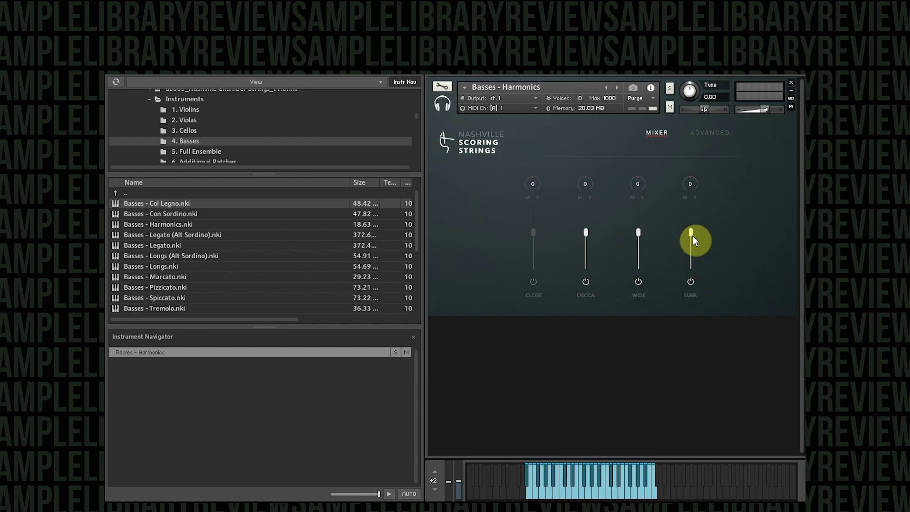
mouse_move(638, 232)
left_mouse_down()
mouse_move(644, 237)
mouse_move(638, 221)
left_mouse_up()
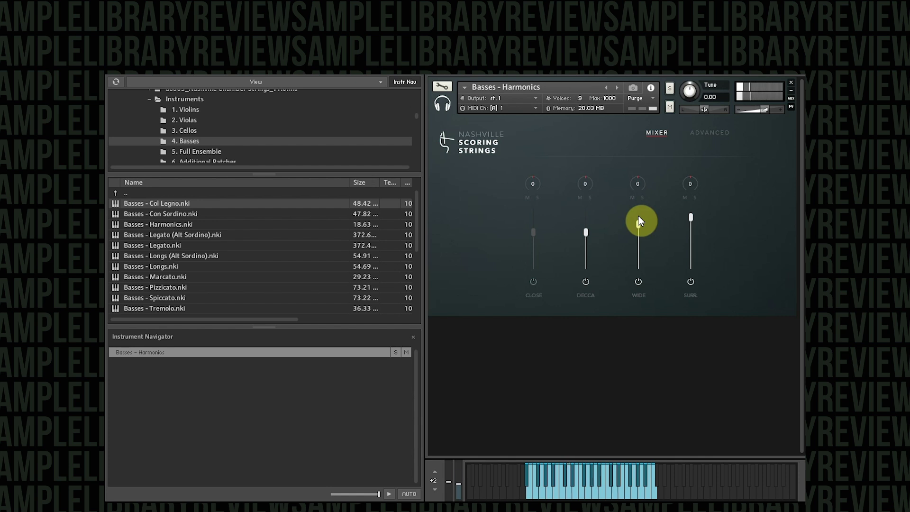
Advance through Basses - Legato (Alt Sordino) to load Basses - Legato, and add the Close microphone to its mix.
left_click(617, 89)
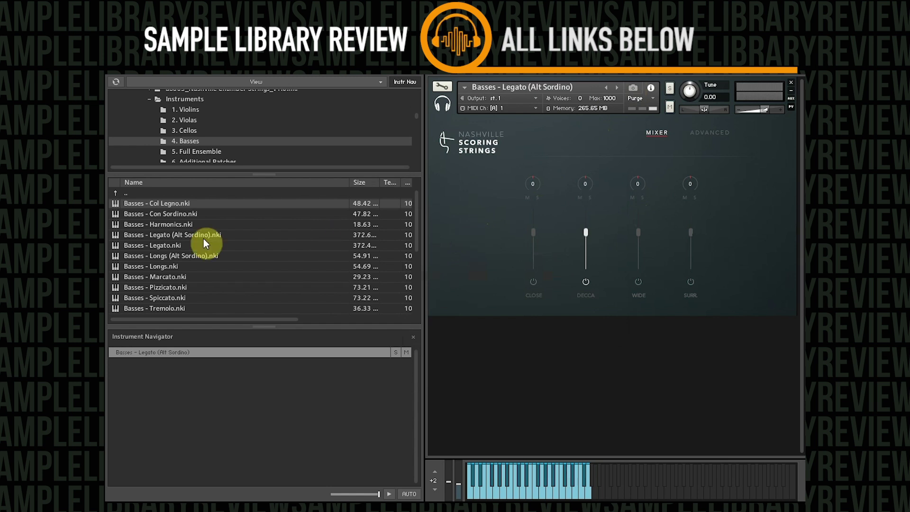
left_click_drag(155, 244, 516, 300)
left_click(532, 281)
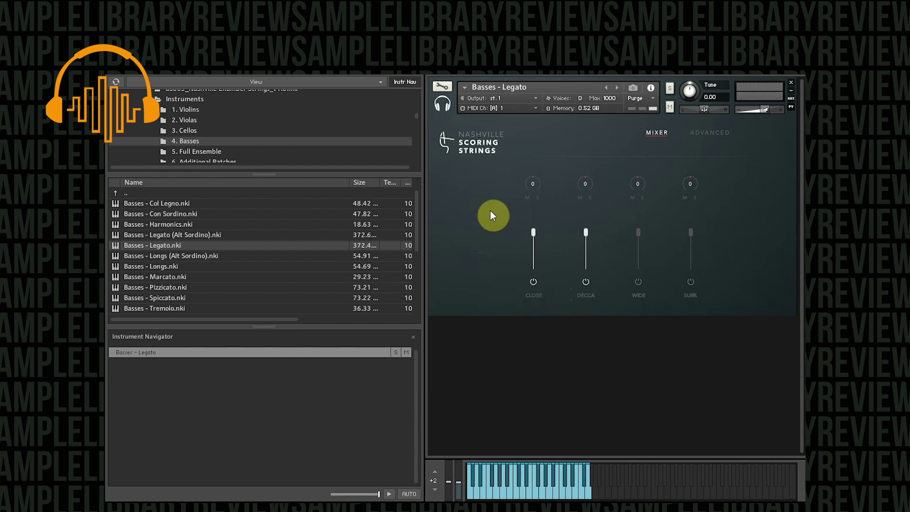
Replace the loaded patch with Basses - Longs and add a slightly louder Wide microphone to its mix.
left_click(603, 88)
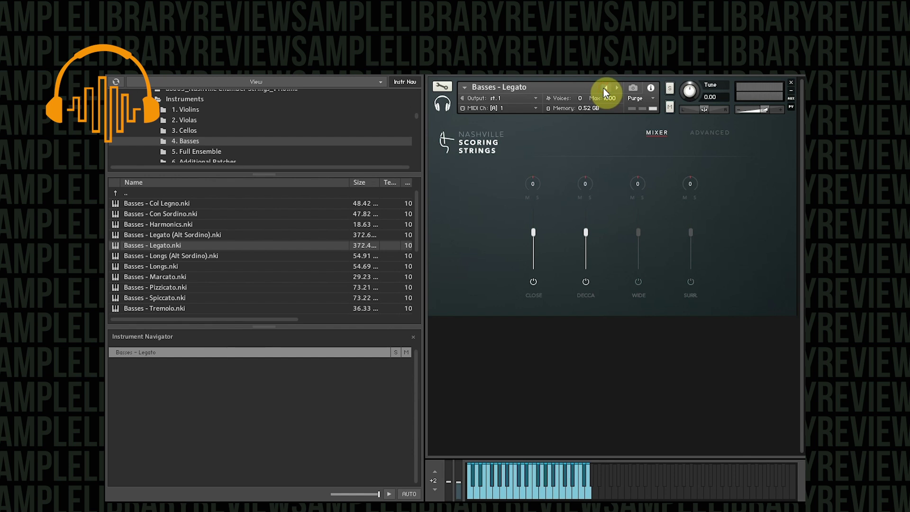
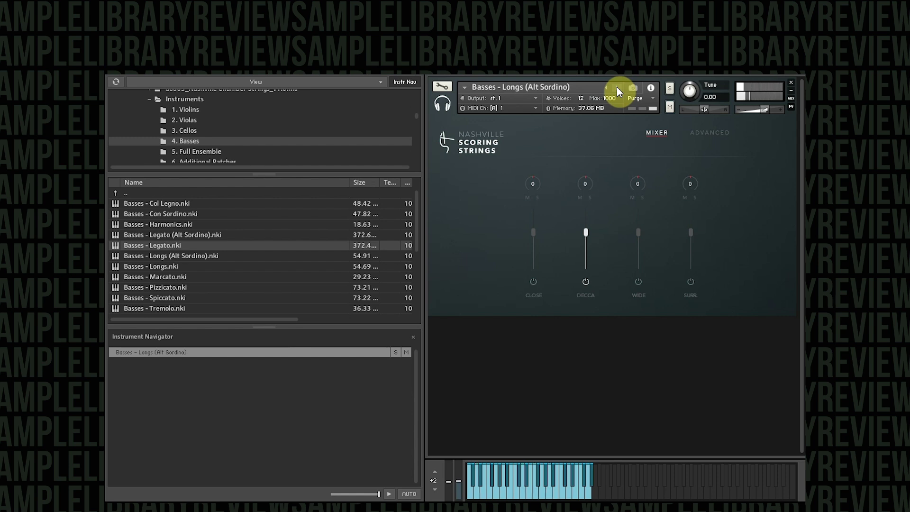
left_click_drag(179, 266, 480, 231)
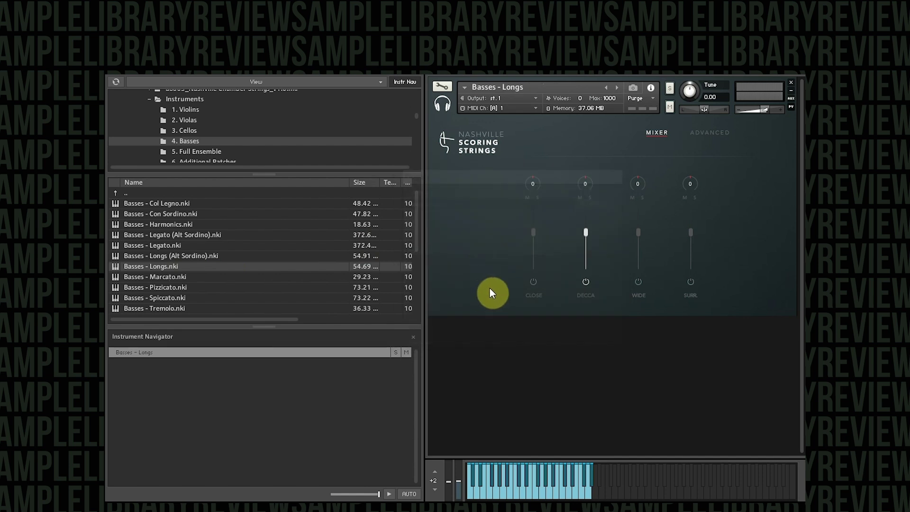
left_click(640, 284)
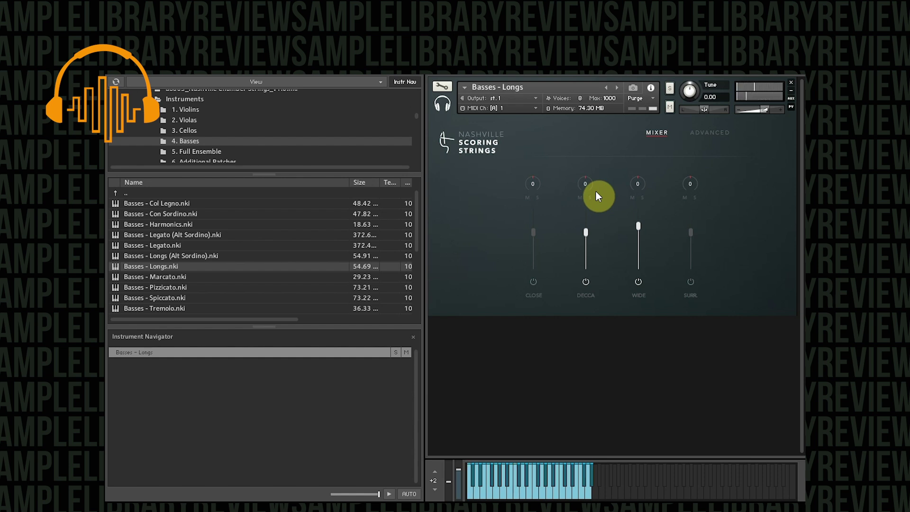
Load the Basses - Marcato patch and add the Close microphone to its mix.
left_click(615, 86)
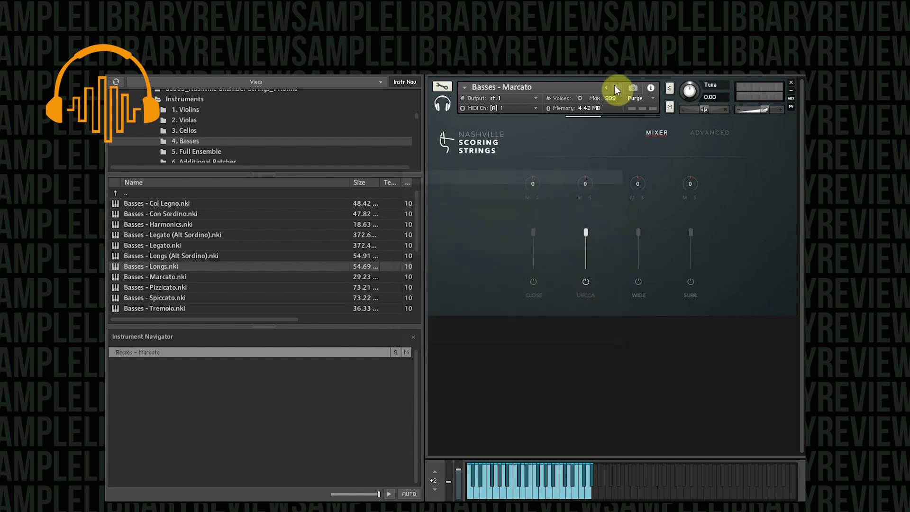
left_click(531, 280)
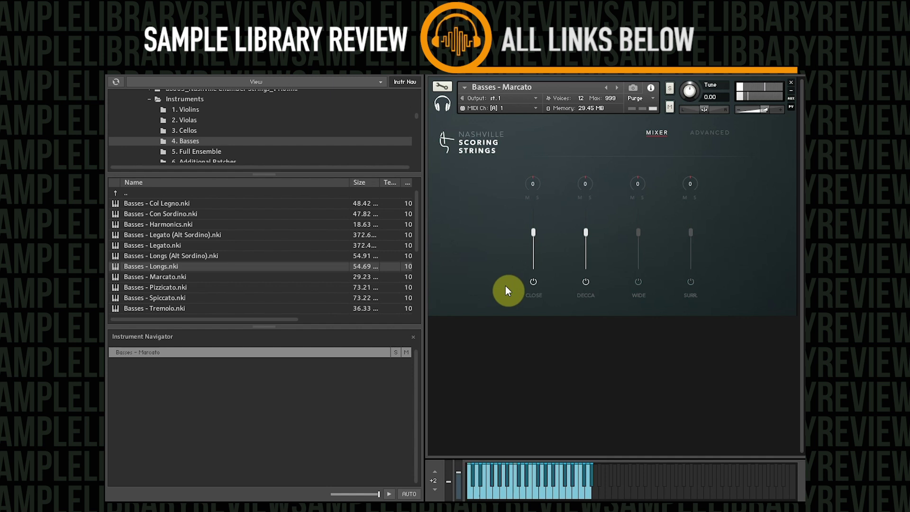
Advance through Basses - Pizzicato and Spiccato to load Basses - Tremolo, and add its Surr. microphone at a raised level.
left_click(617, 87)
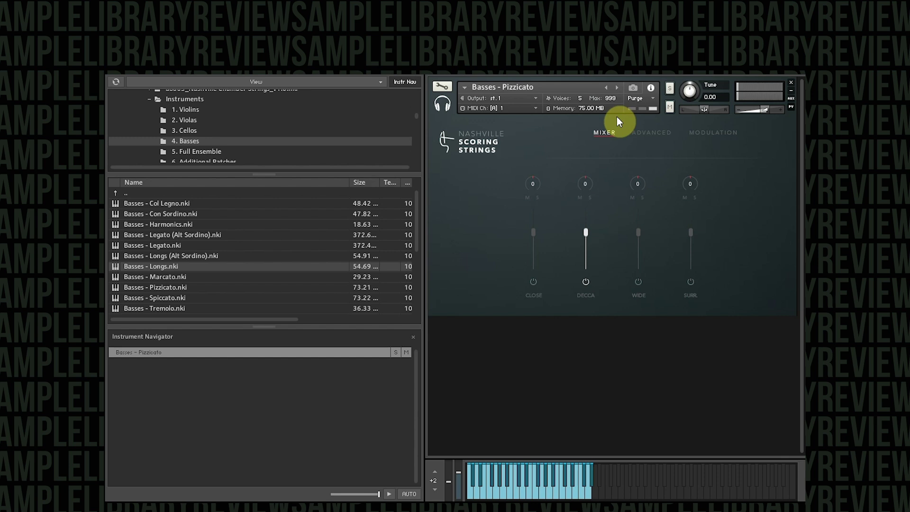
left_click(619, 86)
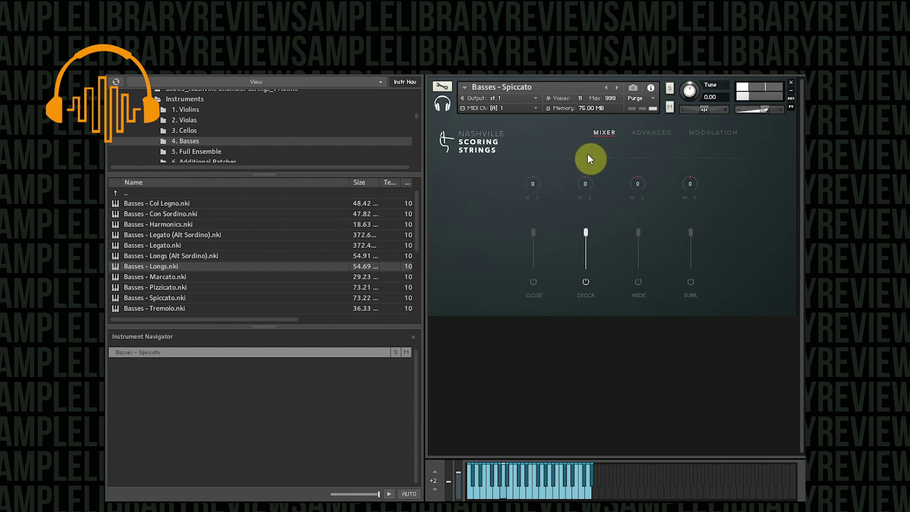
left_click(617, 87)
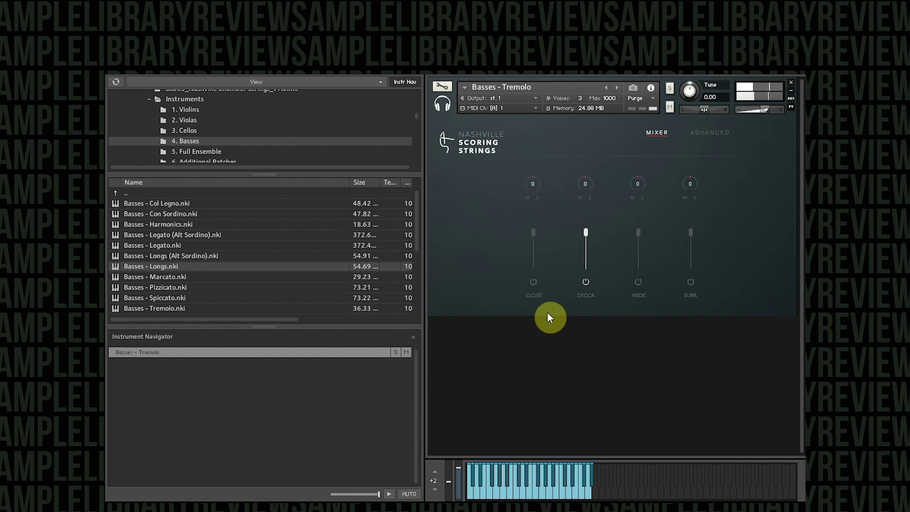
left_click(690, 283)
left_click_drag(690, 233, 690, 219)
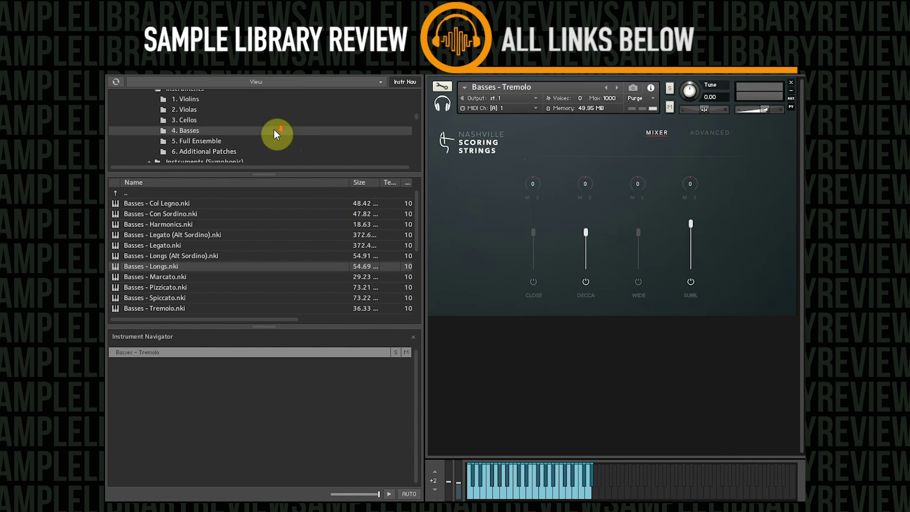
Open the 6. Additional Patches folder and replace the loaded instrument with Cellos (Alt) - Spiccato, discarding its changes.
scroll(274, 129, "down", 1)
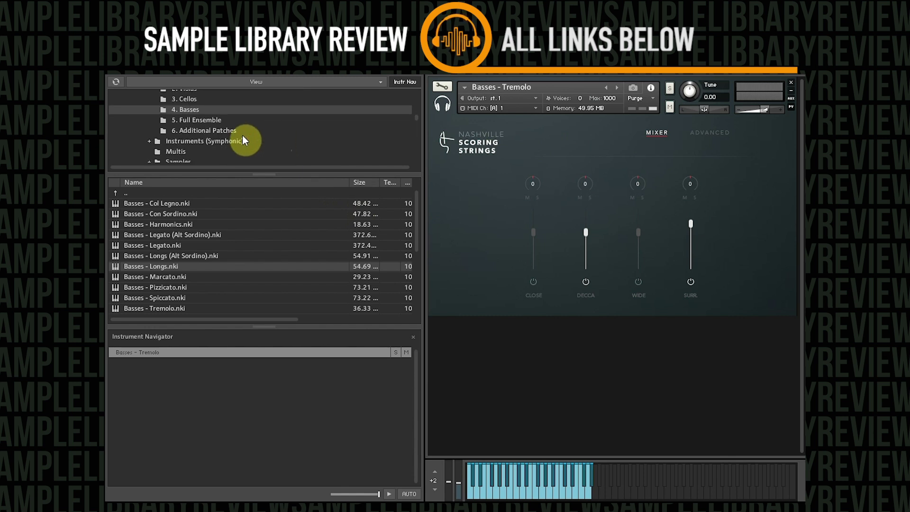
left_click(226, 132)
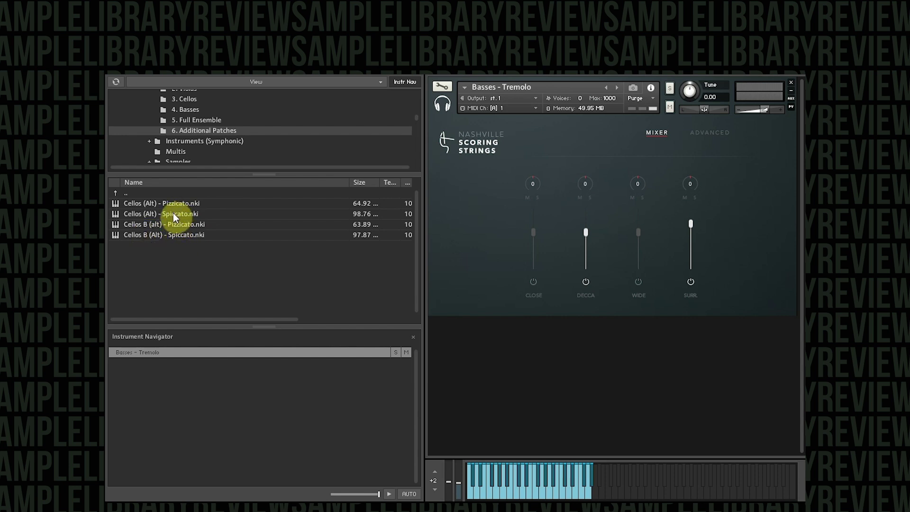
left_click_drag(172, 213, 467, 189)
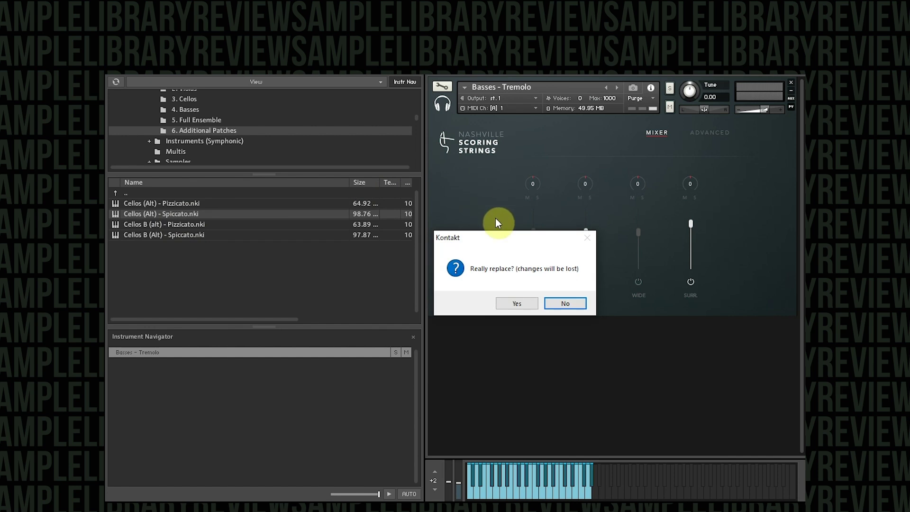
left_click(516, 305)
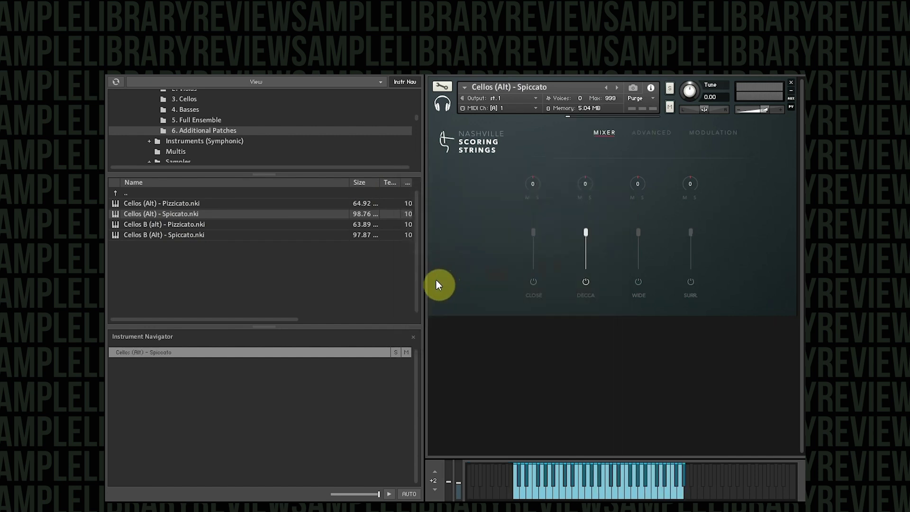
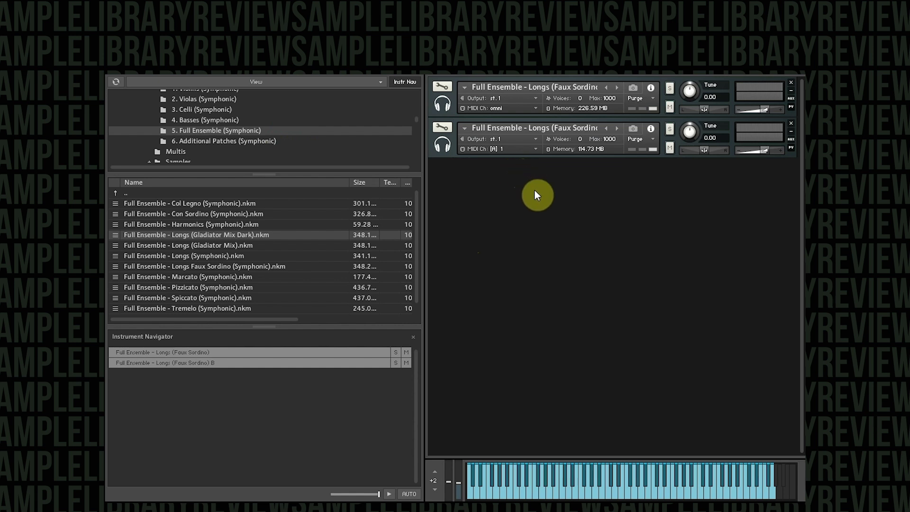
Expand both Full Ensemble - Longs (Faux Sordino) instruments and examine the microphone settings in their mixers.
left_click(444, 104)
left_click(446, 349)
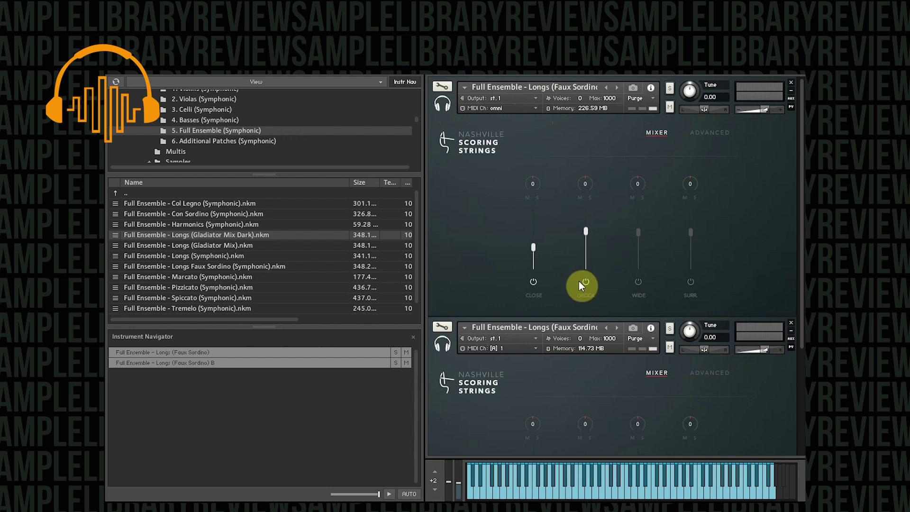
scroll(744, 229, "down", 4)
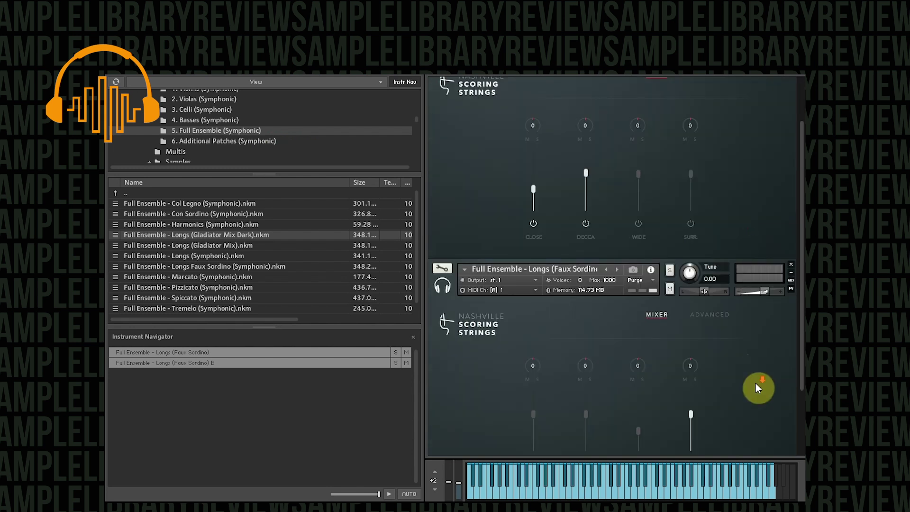
scroll(714, 408, "down", 2)
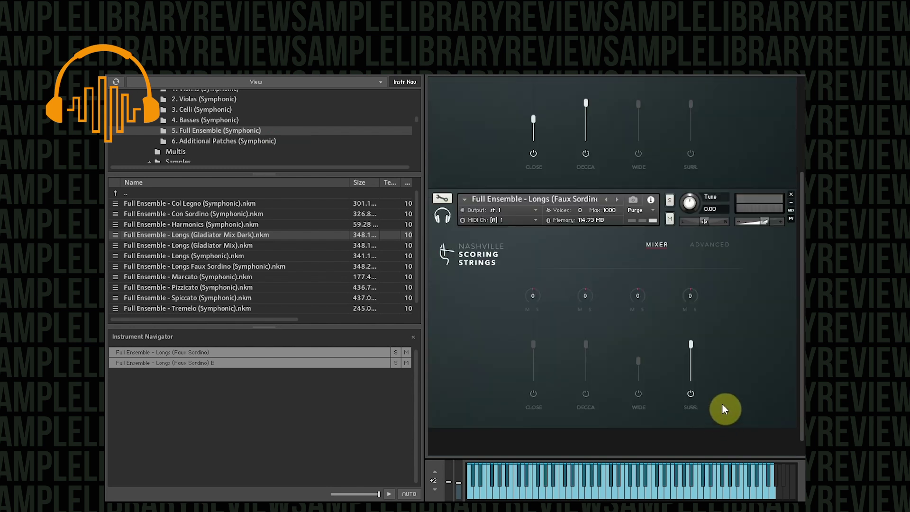
scroll(723, 400, "up", 4)
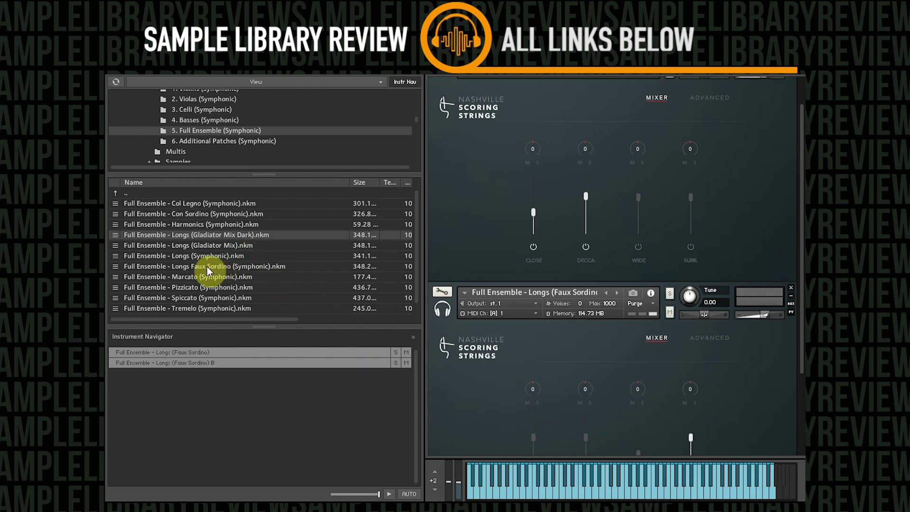
Load the Full Ensemble - Spiccato (Symphonic) multi, replacing the current multi instead of merging.
left_click(181, 298)
left_click_drag(181, 299, 471, 209)
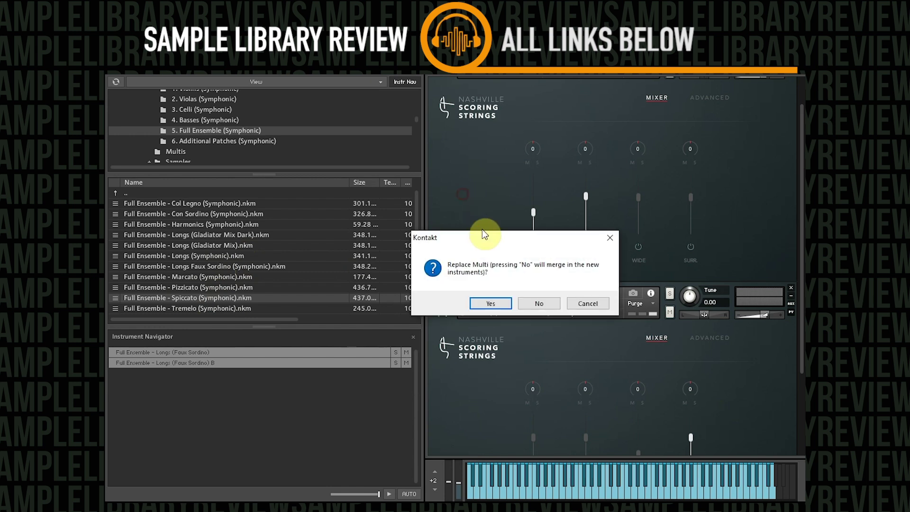
left_click(489, 302)
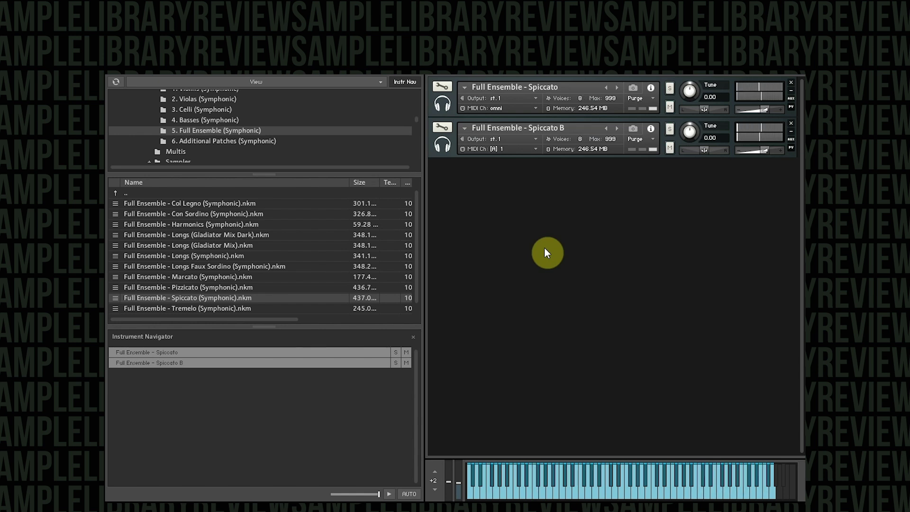
Open the Multis folder and replace the loaded multi with Cellos - Slurry Shorts.
scroll(278, 251, "down", 1)
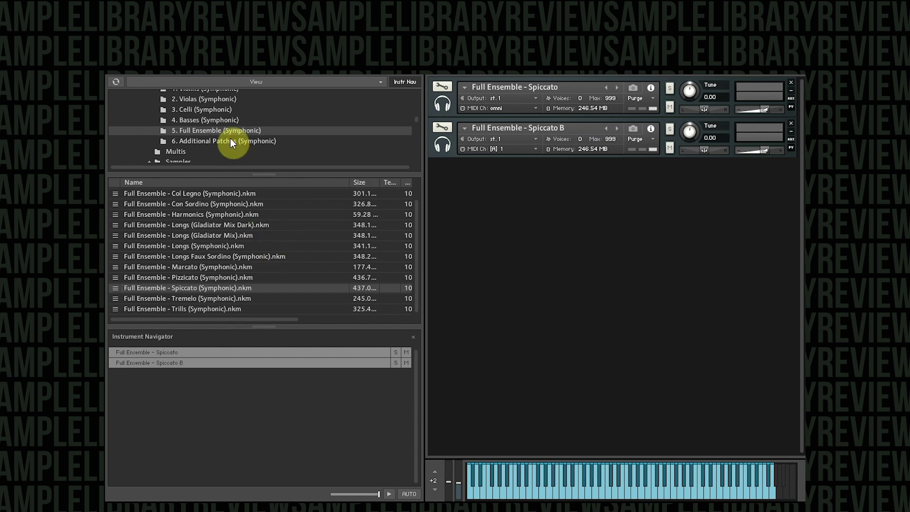
scroll(206, 138, "down", 1)
left_click(183, 141)
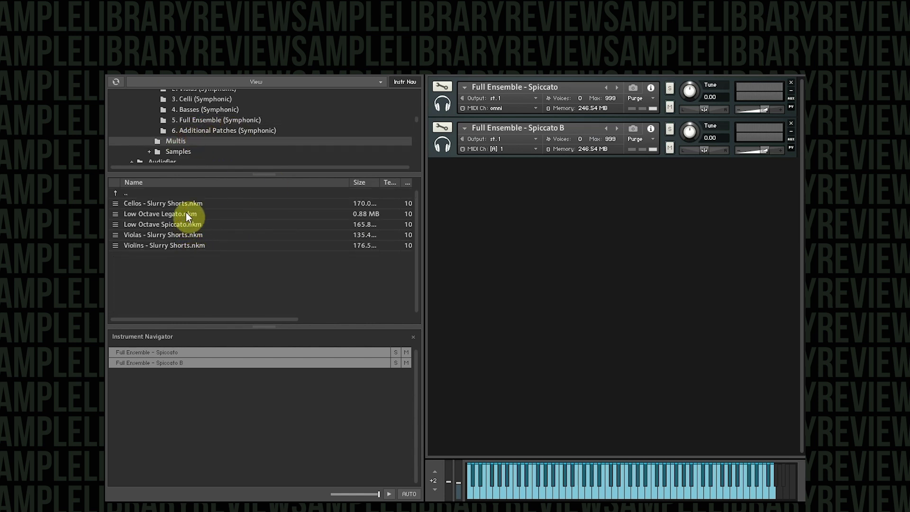
left_click_drag(173, 203, 534, 132)
left_click(490, 303)
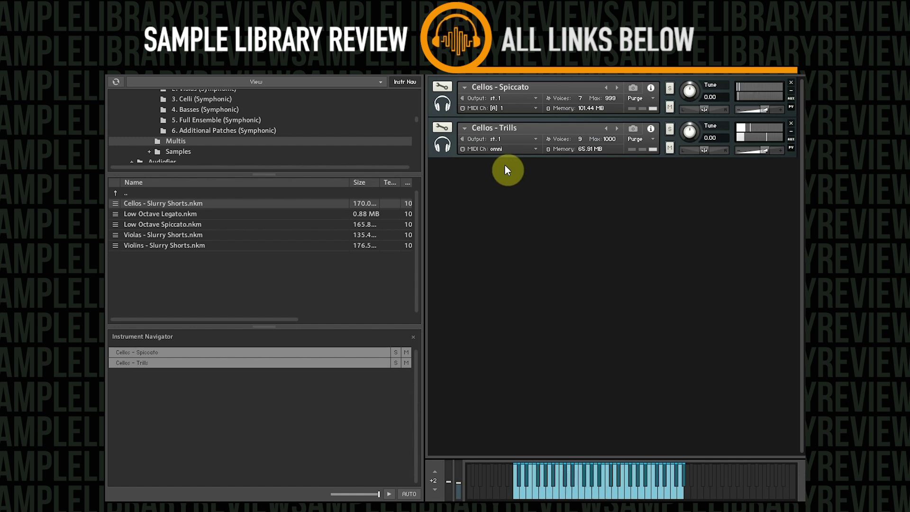
Replace the loaded multi with Low Octave Legato for auditioning, followed by Low Octave Spiccato.
left_click_drag(173, 212, 496, 117)
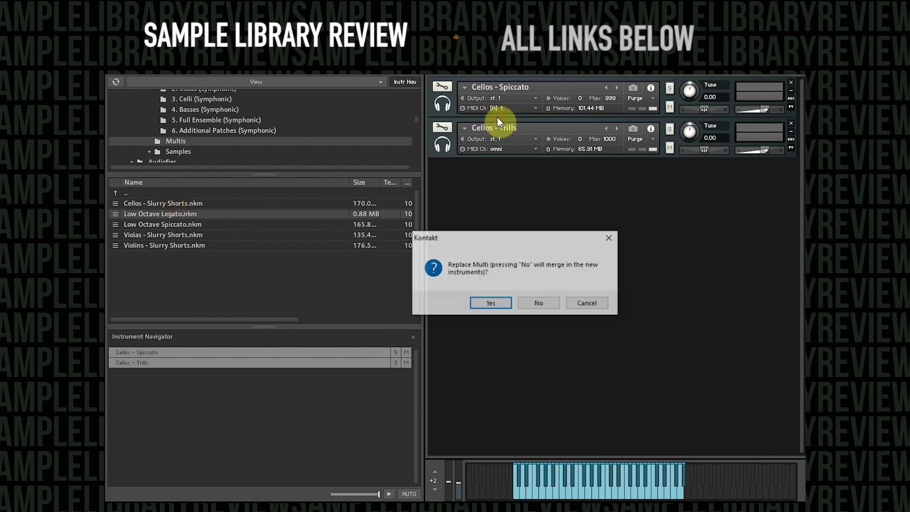
left_click(495, 303)
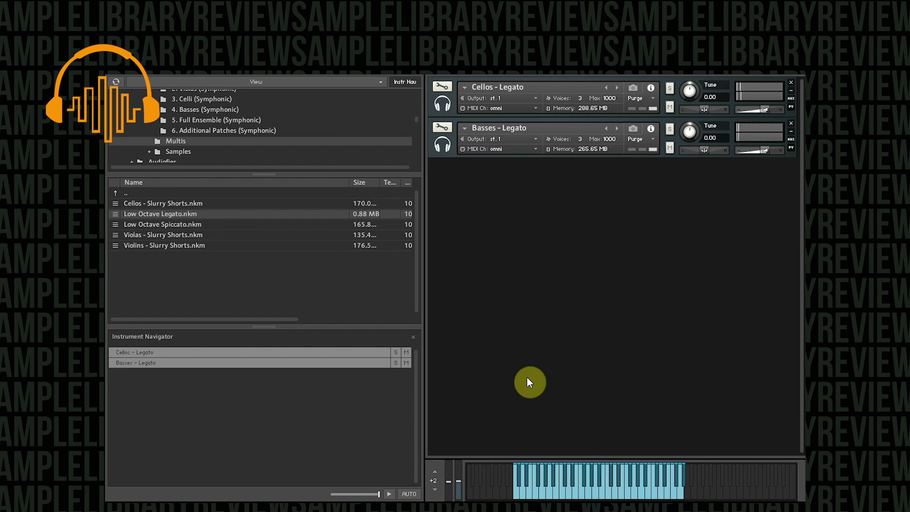
left_click_drag(171, 223, 575, 134)
left_click(491, 304)
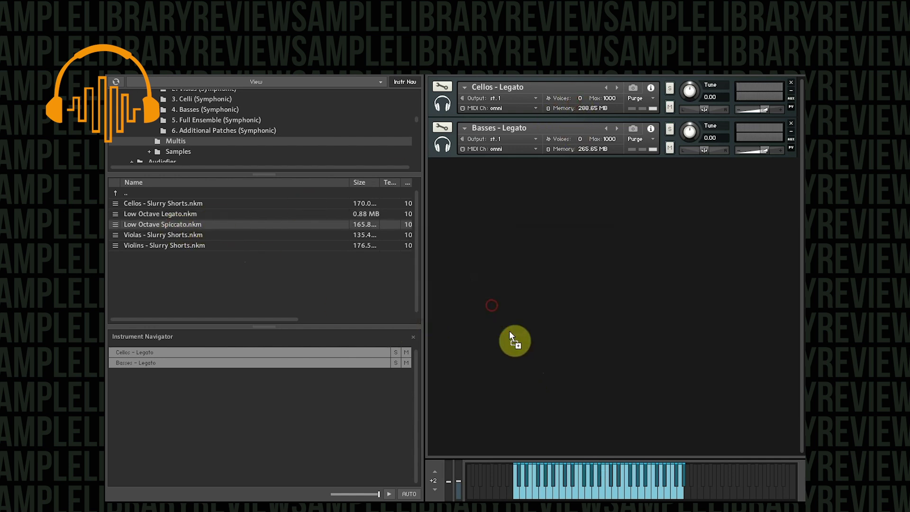